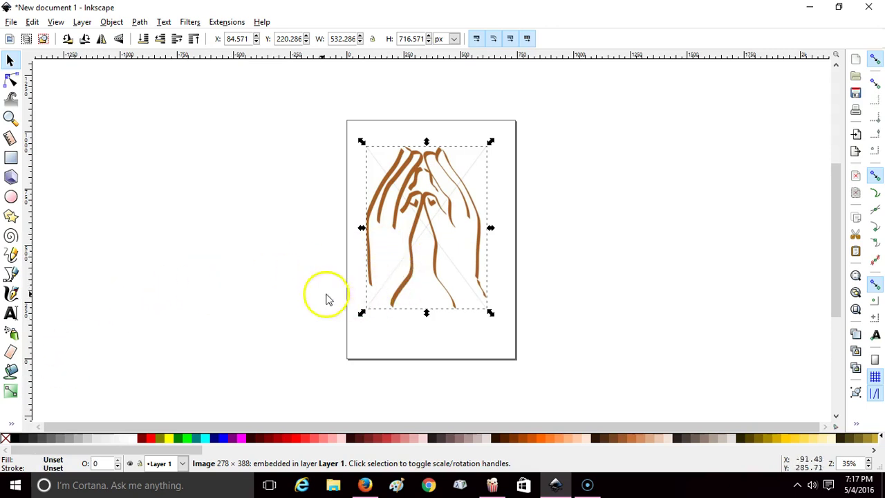
- Trace the praying-hands image with Trace Bitmap at brightness cutoff 0.450, making a black 265-node path
{"action": "left_click", "coordinate": [140, 22]}
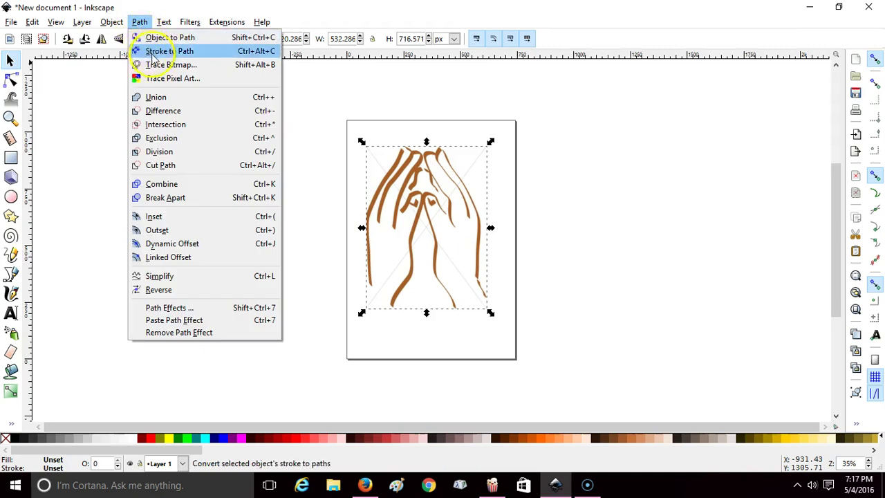
{"action": "left_click", "coordinate": [170, 64]}
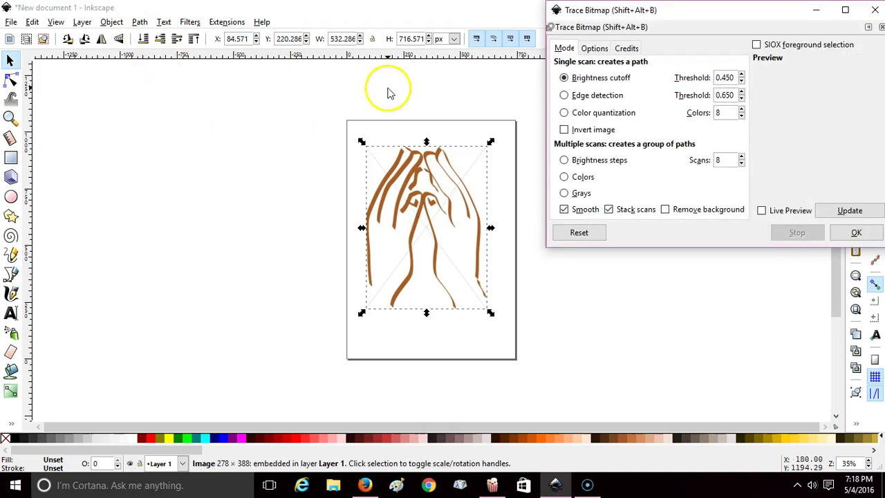
{"action": "left_click", "coordinate": [850, 211]}
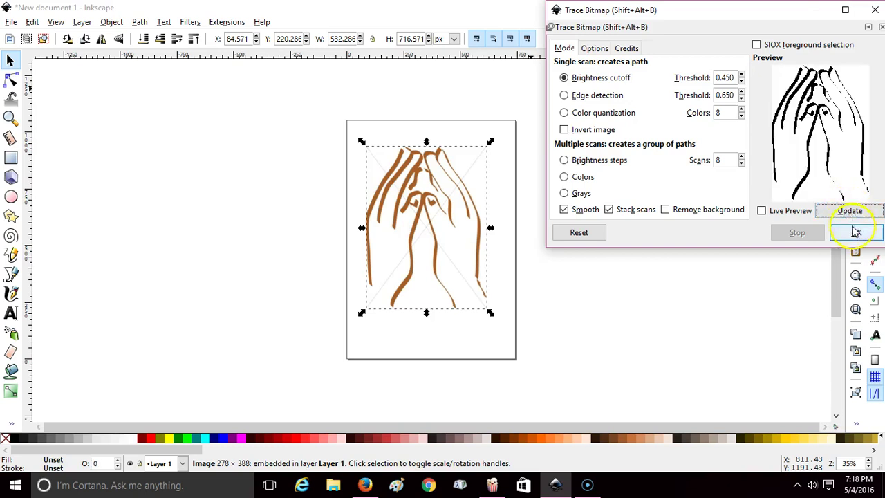
{"action": "left_click", "coordinate": [856, 235]}
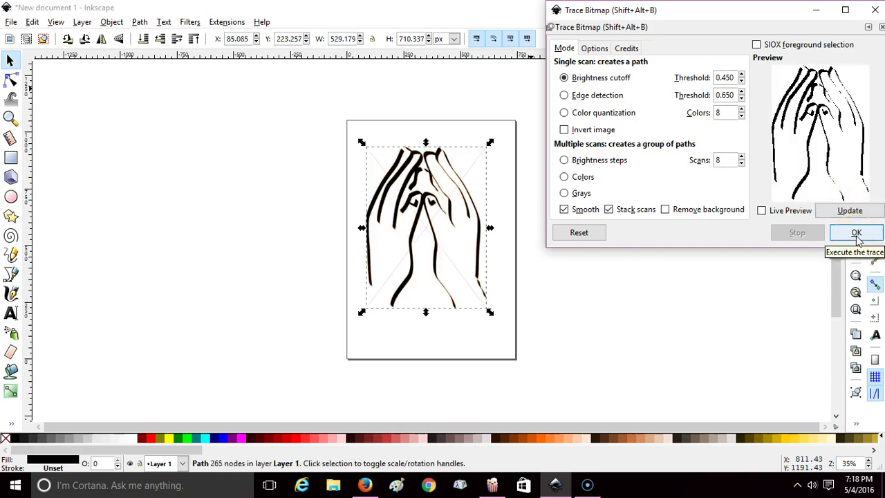
{"action": "left_click", "coordinate": [875, 11]}
- Move the brown bitmap off the page, delete it, and select the traced path
{"action": "mouse_move", "coordinate": [430, 248]}
{"action": "left_mouse_down"}
{"action": "mouse_move", "coordinate": [330, 256]}
{"action": "mouse_move", "coordinate": [245, 253]}
{"action": "mouse_move", "coordinate": [235, 242]}
{"action": "left_mouse_up"}
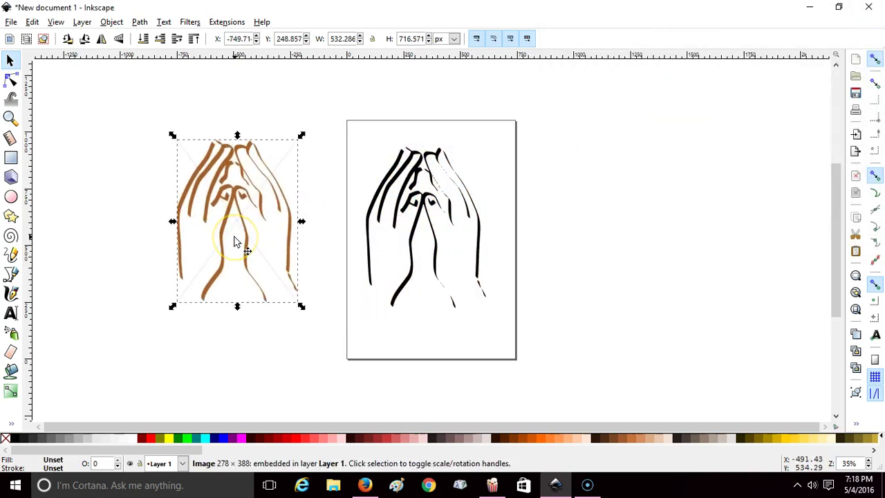
{"action": "right_click", "coordinate": [234, 237]}
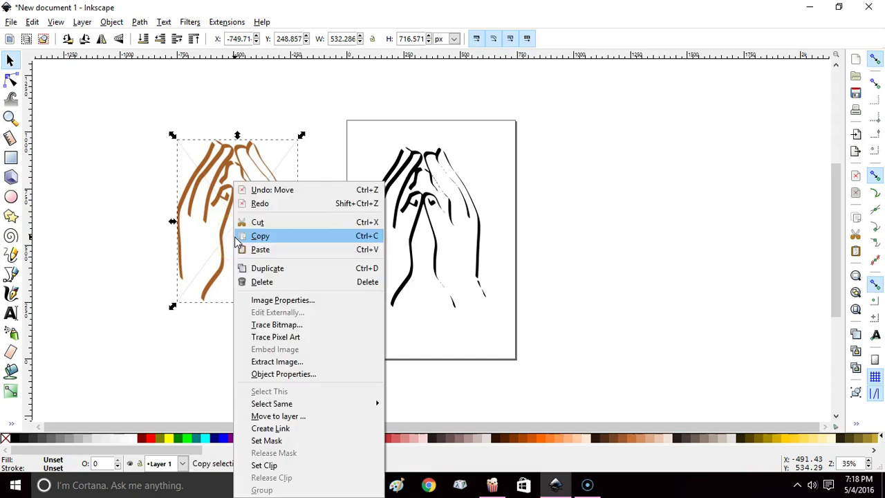
{"action": "left_click", "coordinate": [263, 283]}
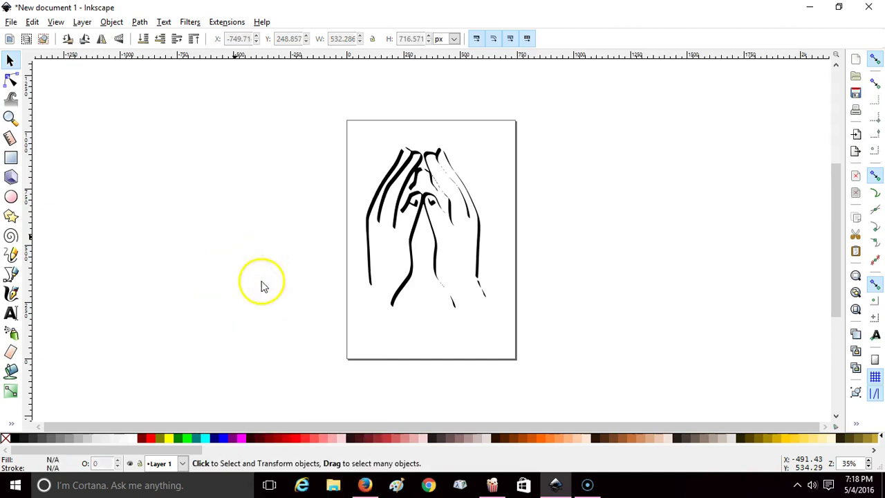
{"action": "left_click", "coordinate": [414, 246]}
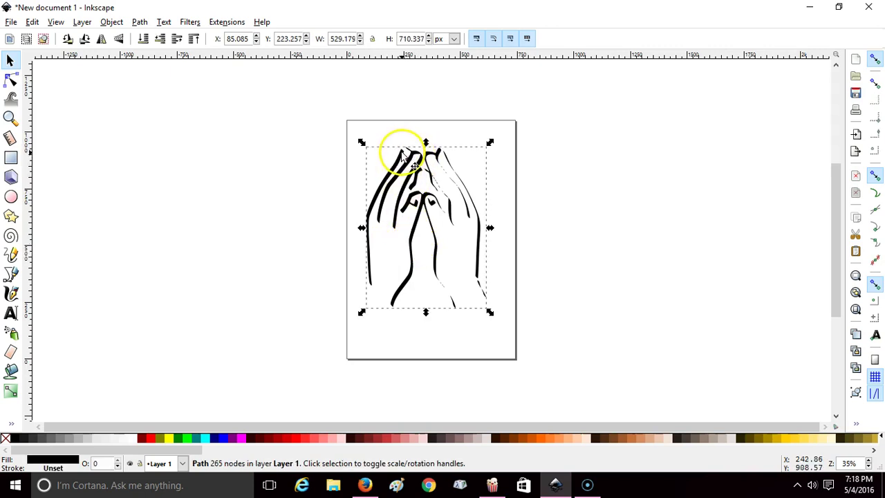
- Zoom in on the traced hands and show the path's nodes, inspecting the fingers closely
{"action": "key", "text": "plus"}
{"action": "key", "text": "plus"}
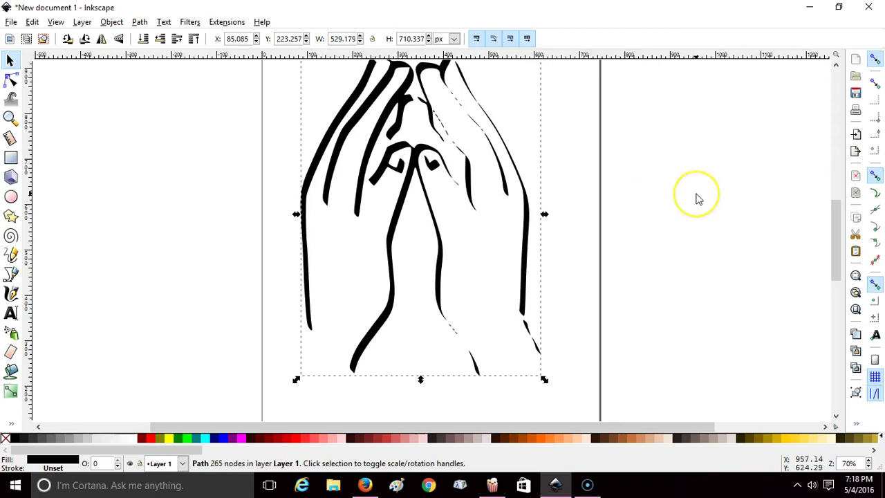
{"action": "scroll", "coordinate": [696, 198], "scroll_direction": "up", "scroll_amount": 4}
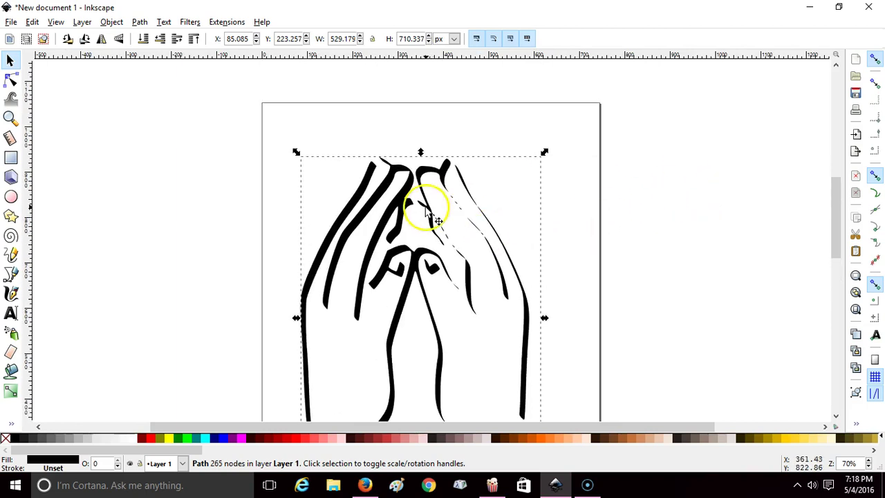
{"action": "left_click", "coordinate": [374, 172]}
{"action": "double_click", "coordinate": [374, 168]}
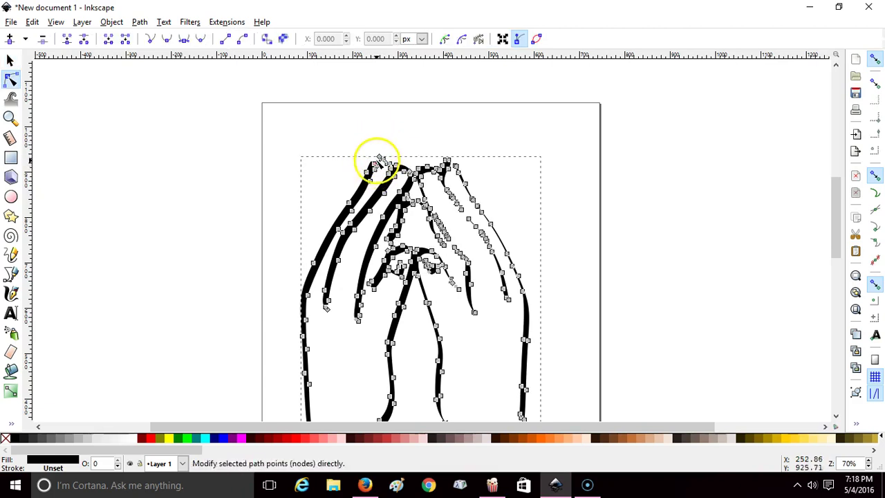
{"action": "left_click", "coordinate": [371, 146]}
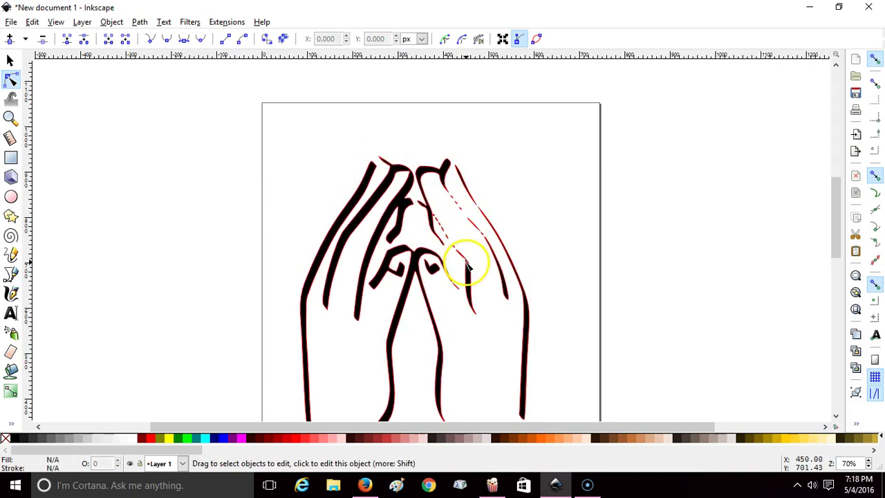
{"action": "left_click", "coordinate": [441, 229]}
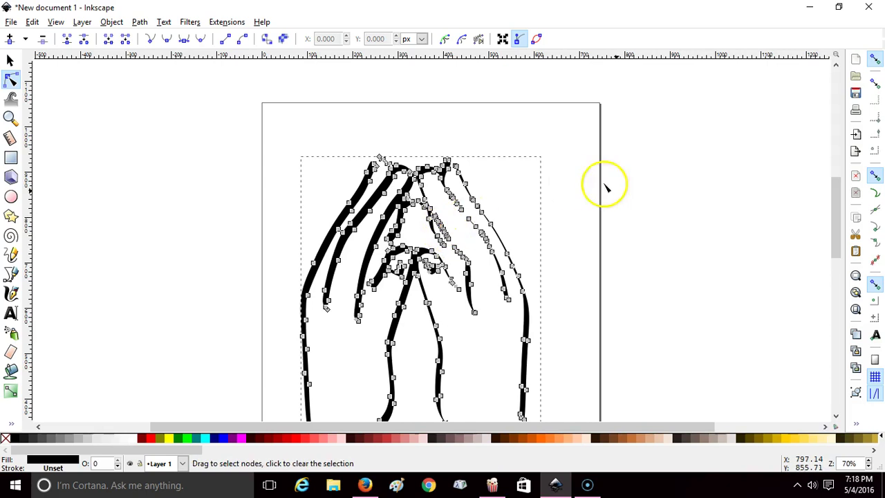
{"action": "left_click", "coordinate": [643, 208]}
{"action": "key", "text": "plus"}
{"action": "key", "text": "plus"}
{"action": "key", "text": "plus"}
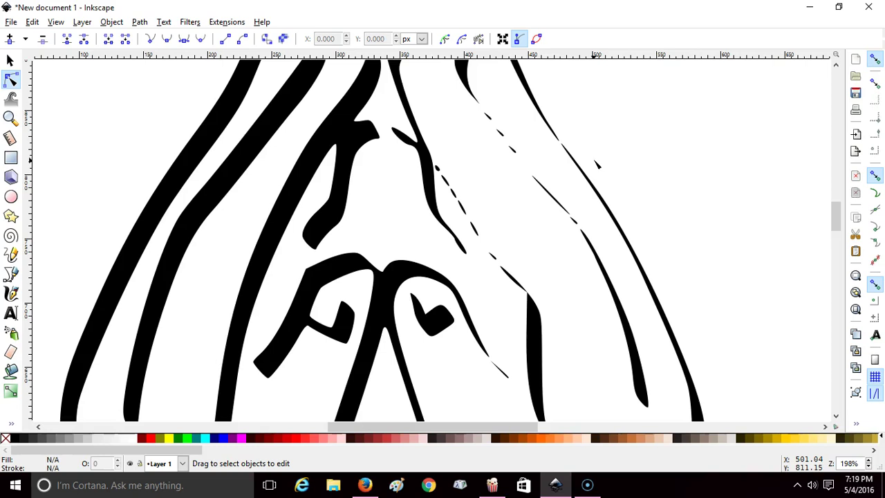
{"action": "key", "text": "minus"}
{"action": "key", "text": "minus"}
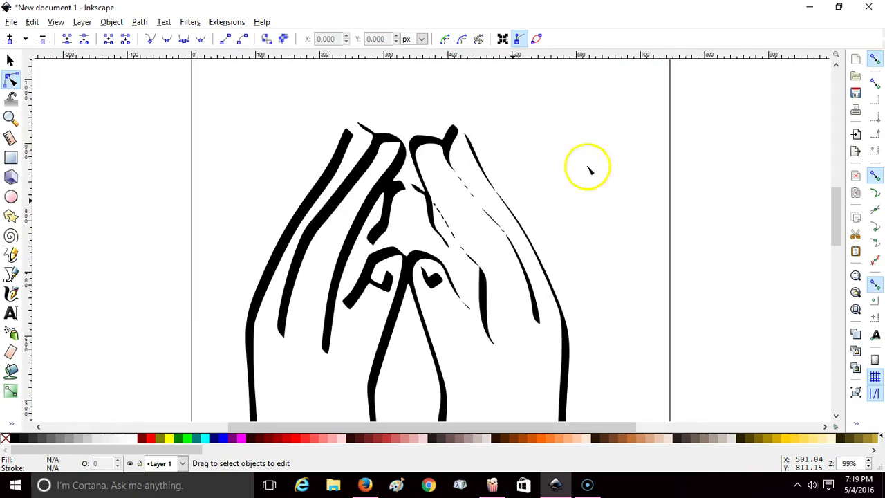
- Switch between Selector and Node tools, ending with the path's nodes open for editing
{"action": "left_click", "coordinate": [10, 61]}
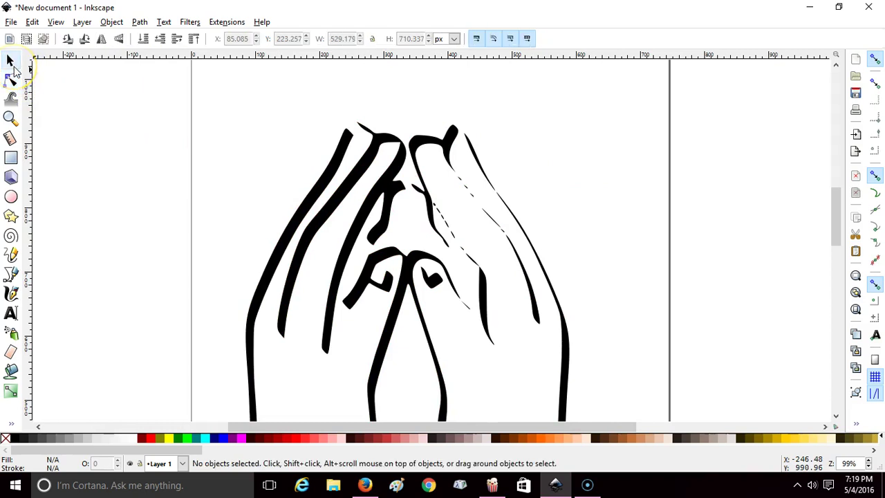
{"action": "left_click", "coordinate": [348, 198]}
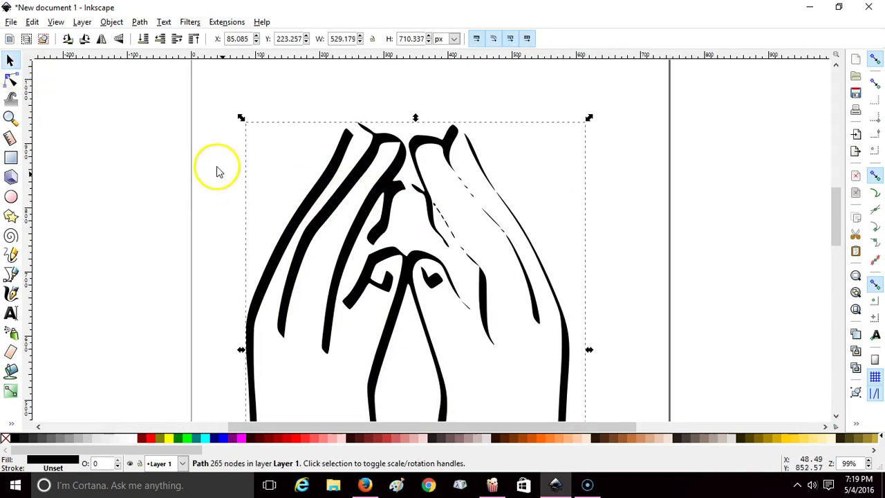
{"action": "double_click", "coordinate": [304, 209]}
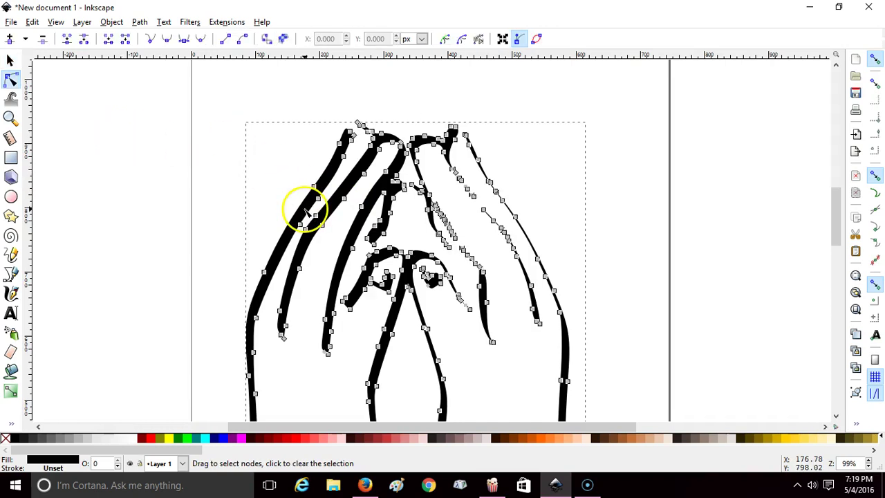
{"action": "left_click", "coordinate": [11, 62]}
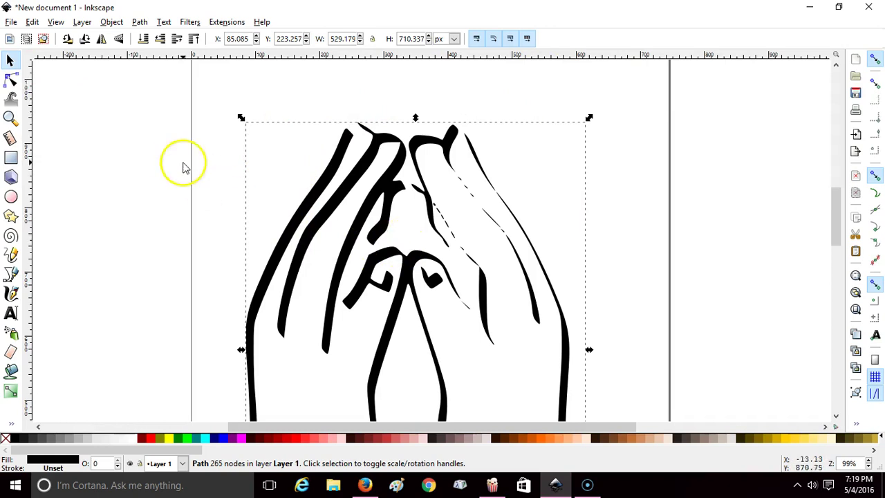
{"action": "left_click", "coordinate": [11, 80]}
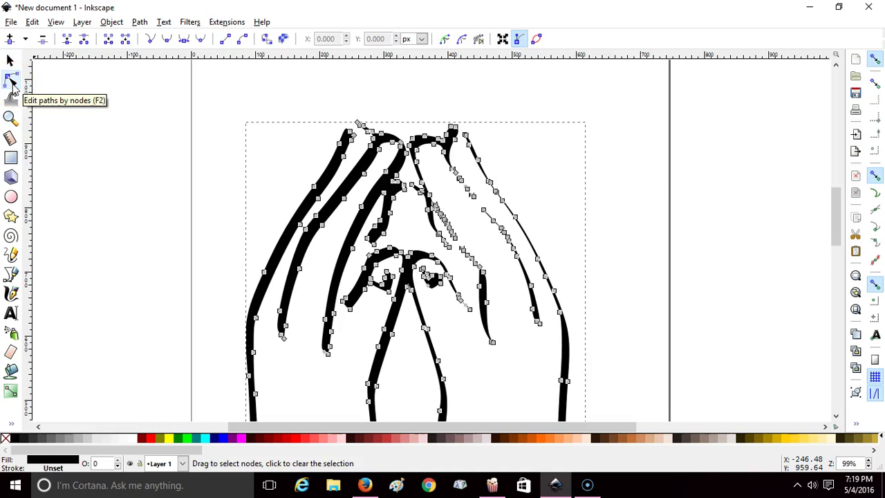
{"action": "left_click", "coordinate": [10, 60]}
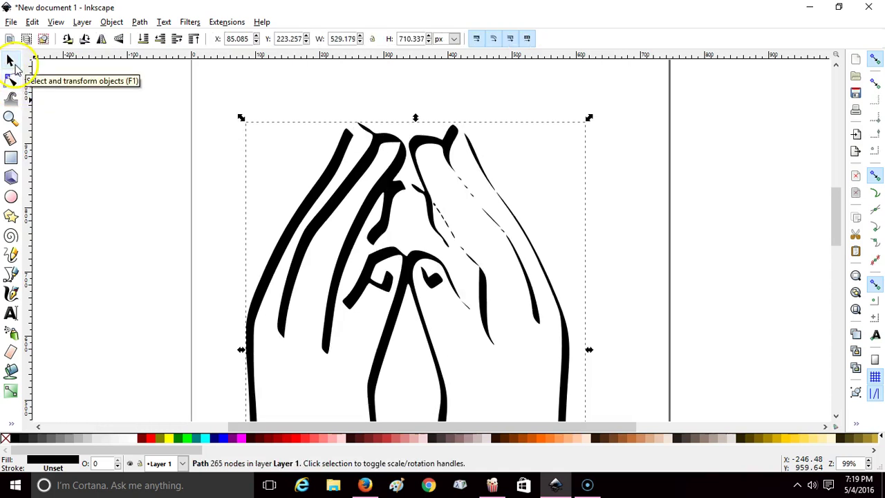
{"action": "double_click", "coordinate": [318, 241]}
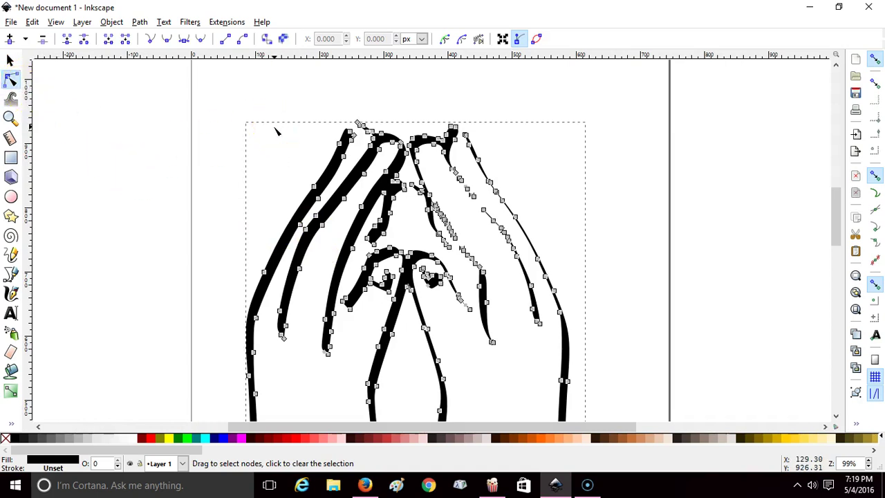
- Reshape the top of the left fingertip by dragging its top nodes
{"action": "scroll", "coordinate": [276, 132], "scroll_direction": "up", "scroll_amount": 3}
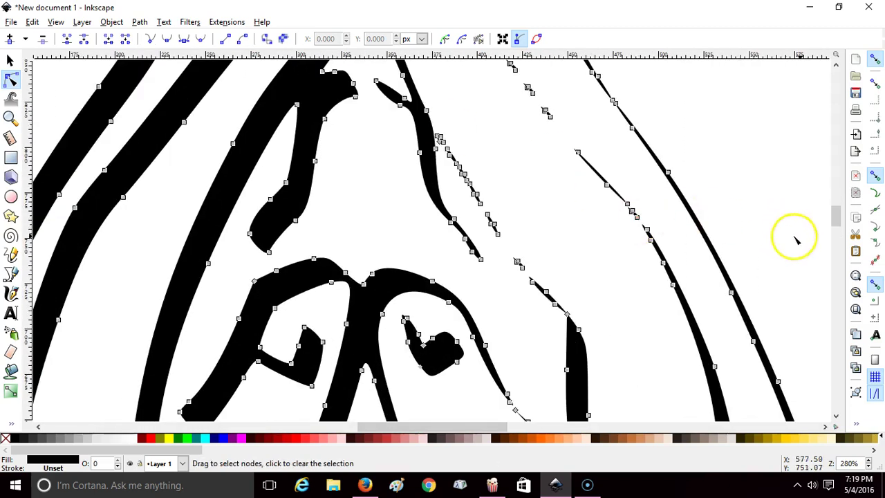
{"action": "mouse_move", "coordinate": [834, 220]}
{"action": "left_mouse_down"}
{"action": "mouse_move", "coordinate": [829, 200]}
{"action": "mouse_move", "coordinate": [829, 213]}
{"action": "left_mouse_up"}
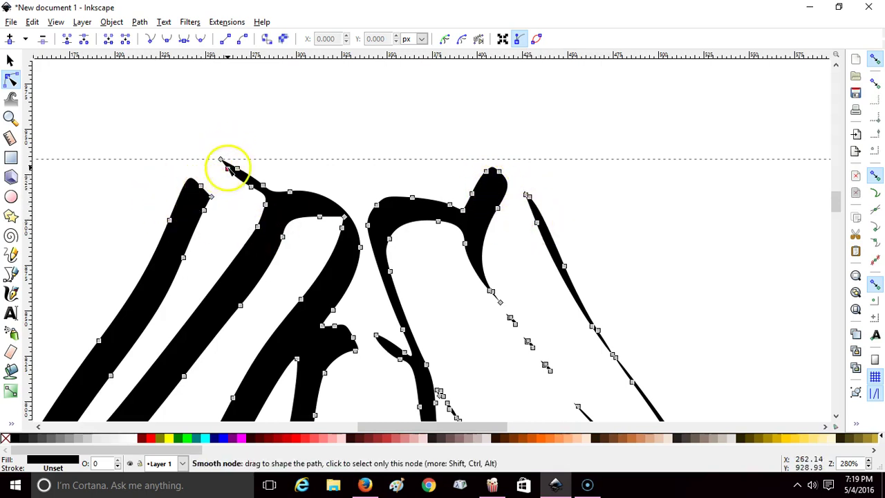
{"action": "left_click", "coordinate": [201, 186]}
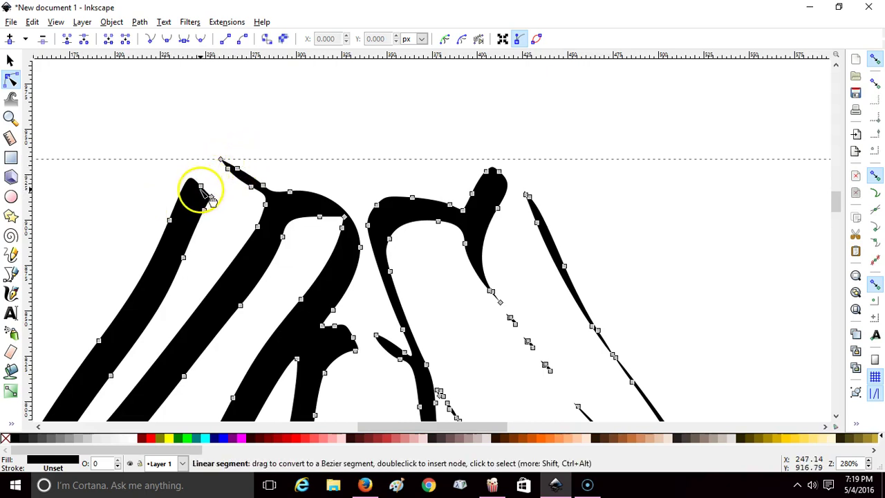
{"action": "left_click_drag", "start_coordinate": [206, 195], "coordinate": [198, 197]}
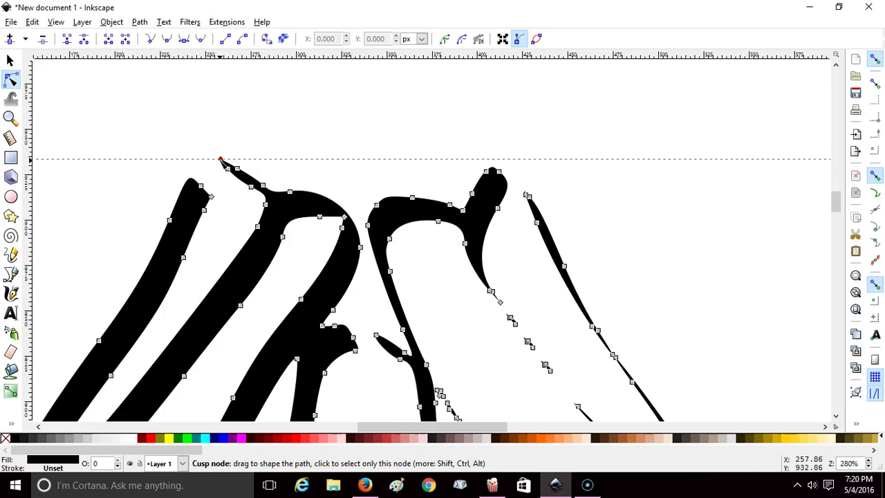
{"action": "left_click", "coordinate": [220, 160]}
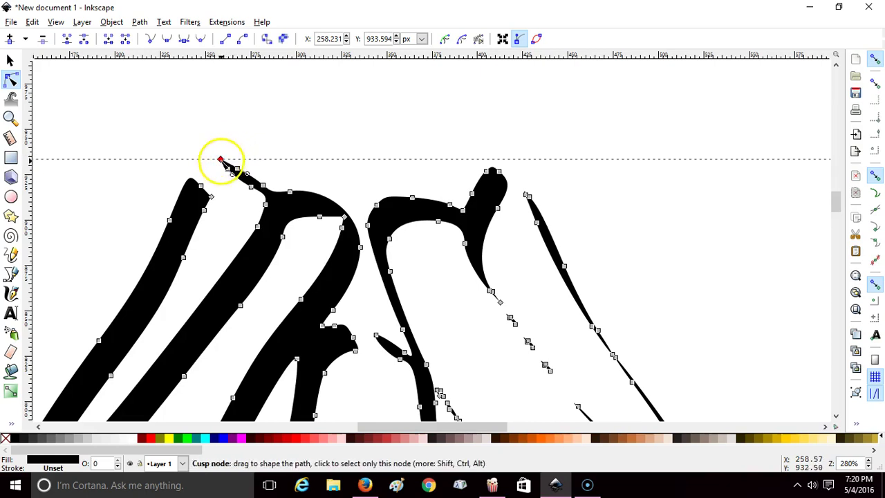
{"action": "mouse_move", "coordinate": [220, 160]}
{"action": "left_mouse_down"}
{"action": "mouse_move", "coordinate": [204, 172]}
{"action": "mouse_move", "coordinate": [218, 157]}
{"action": "mouse_move", "coordinate": [210, 172]}
{"action": "mouse_move", "coordinate": [221, 169]}
{"action": "mouse_move", "coordinate": [220, 161]}
{"action": "left_mouse_up"}
- Move the tip nodes to form a cleaner point and reshape the fingertip's left edge
{"action": "left_click", "coordinate": [224, 169]}
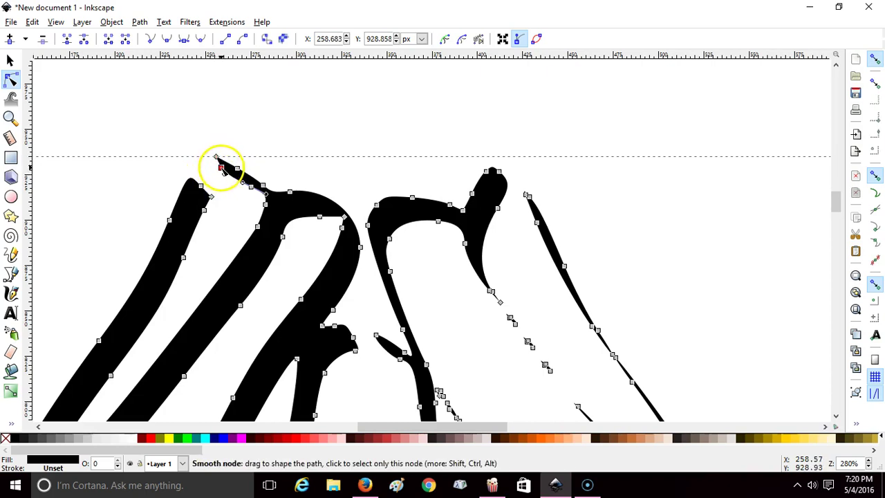
{"action": "left_click", "coordinate": [216, 158]}
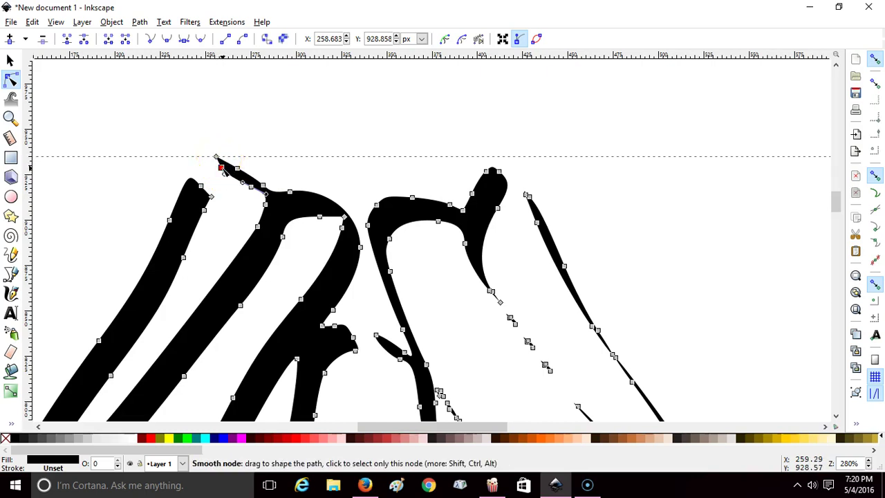
{"action": "left_click_drag", "start_coordinate": [221, 168], "coordinate": [188, 185]}
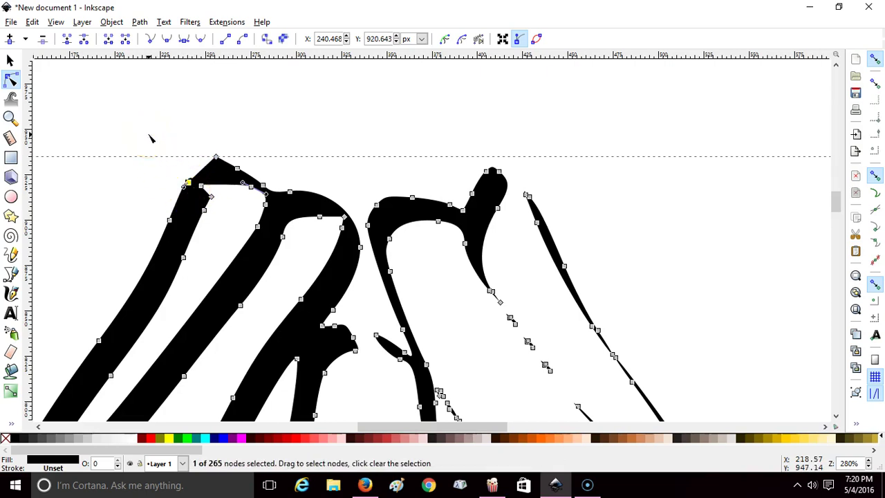
{"action": "left_click", "coordinate": [174, 154]}
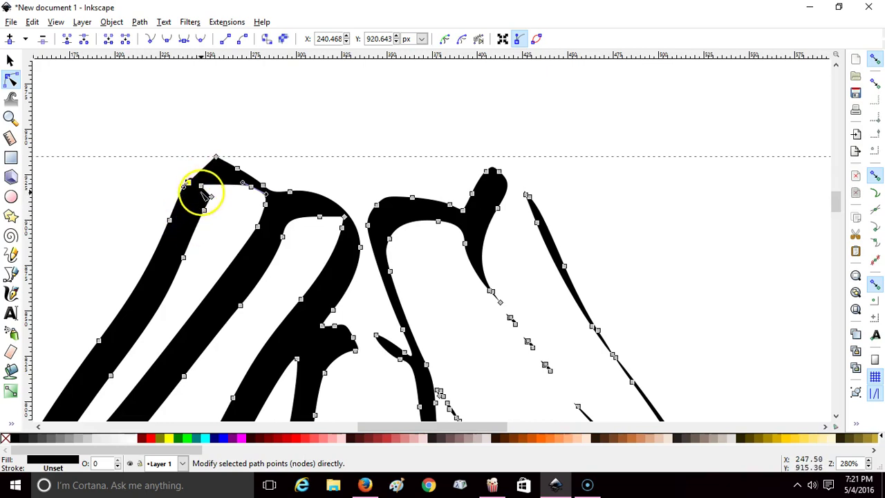
{"action": "mouse_move", "coordinate": [201, 185]}
{"action": "left_mouse_down"}
{"action": "mouse_move", "coordinate": [164, 198]}
{"action": "mouse_move", "coordinate": [183, 184]}
{"action": "left_mouse_up"}
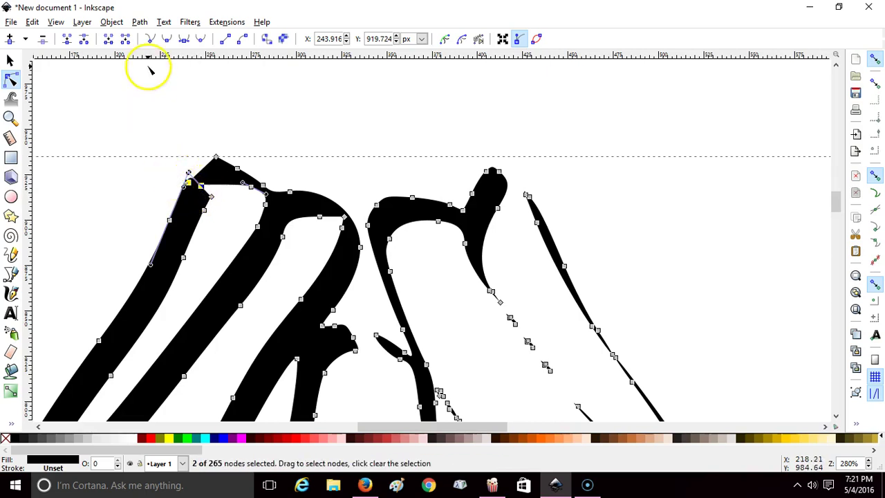
- Union the overlapping shapes into a single path
{"action": "left_click", "coordinate": [112, 23]}
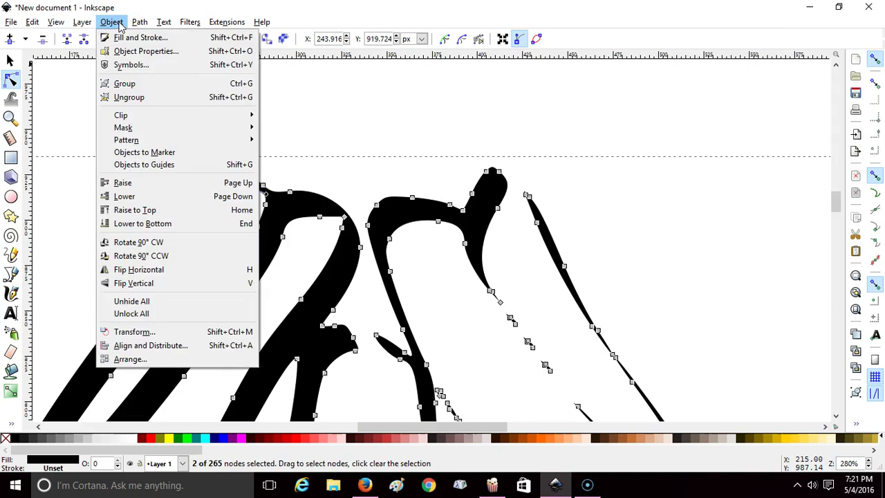
{"action": "left_click", "coordinate": [139, 25]}
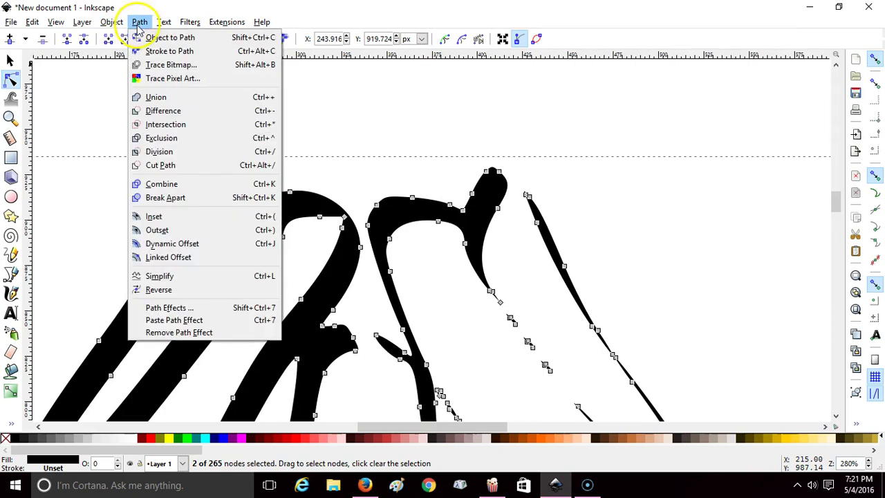
{"action": "left_click", "coordinate": [154, 98]}
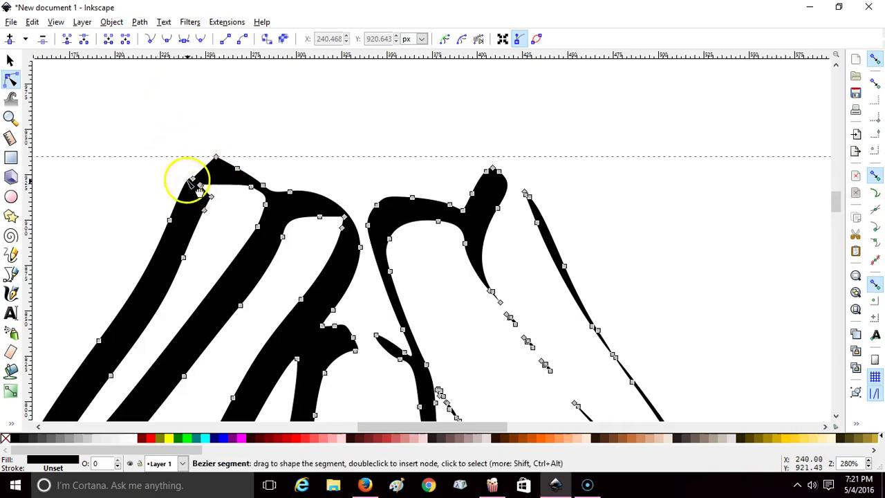
{"action": "left_click", "coordinate": [187, 155]}
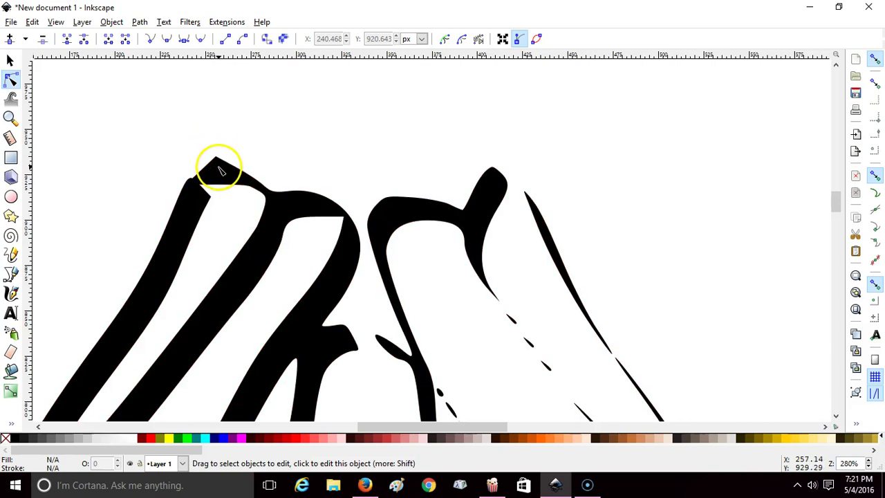
- Delete the extra node near the upper-left fingertip
{"action": "left_click", "coordinate": [218, 167]}
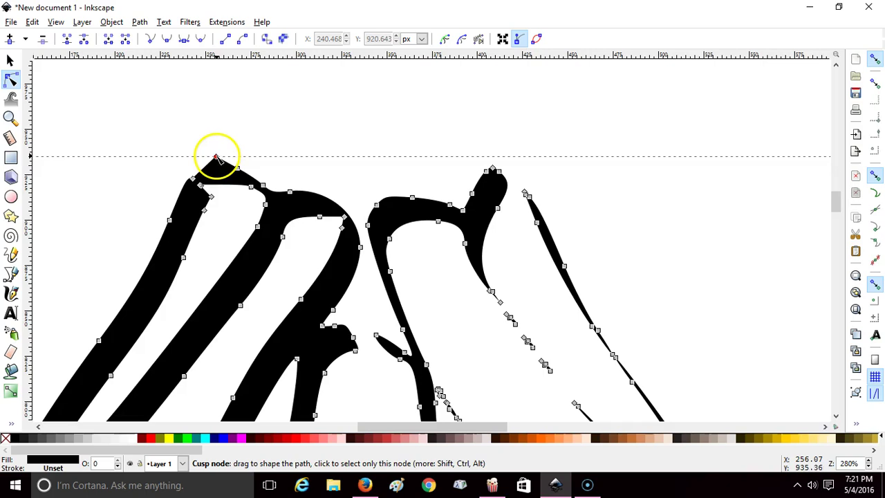
{"action": "left_click", "coordinate": [216, 159]}
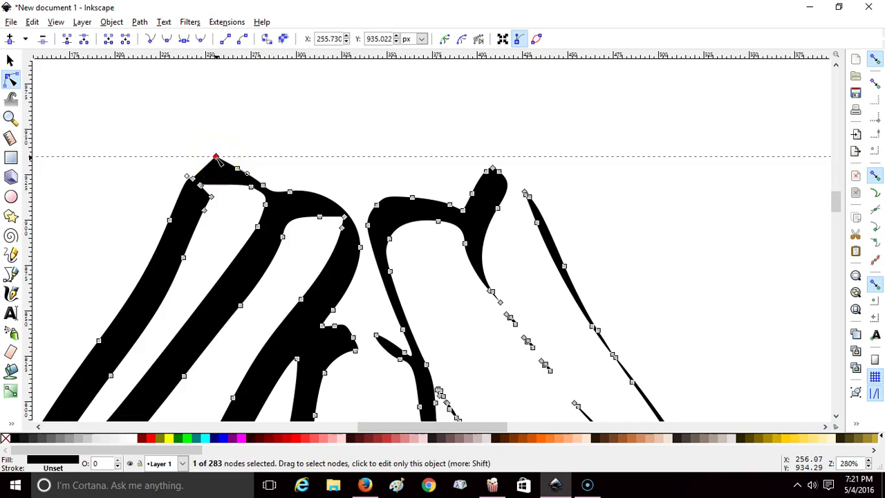
{"action": "left_click", "coordinate": [217, 159]}
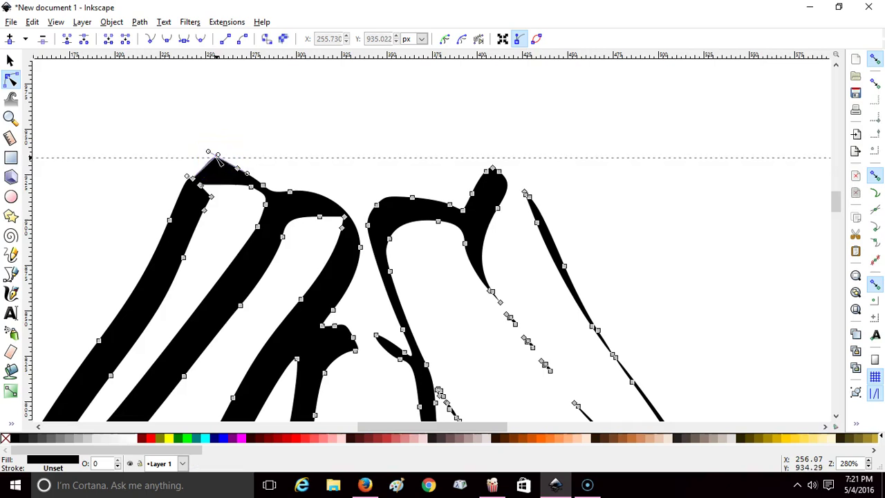
{"action": "left_click", "coordinate": [263, 134]}
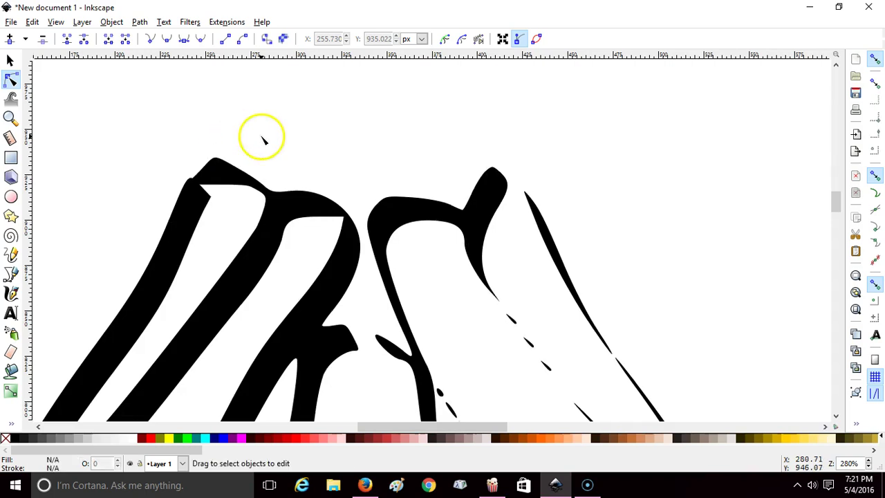
{"action": "left_click", "coordinate": [207, 188]}
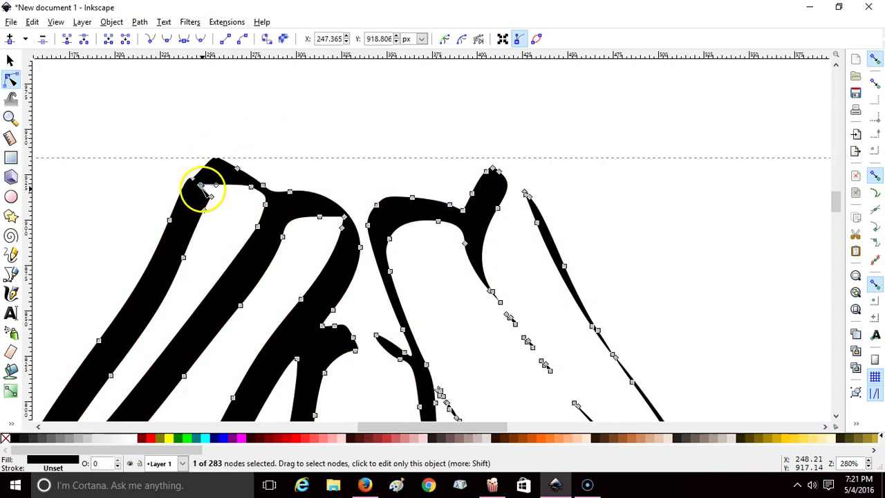
{"action": "left_click", "coordinate": [208, 195]}
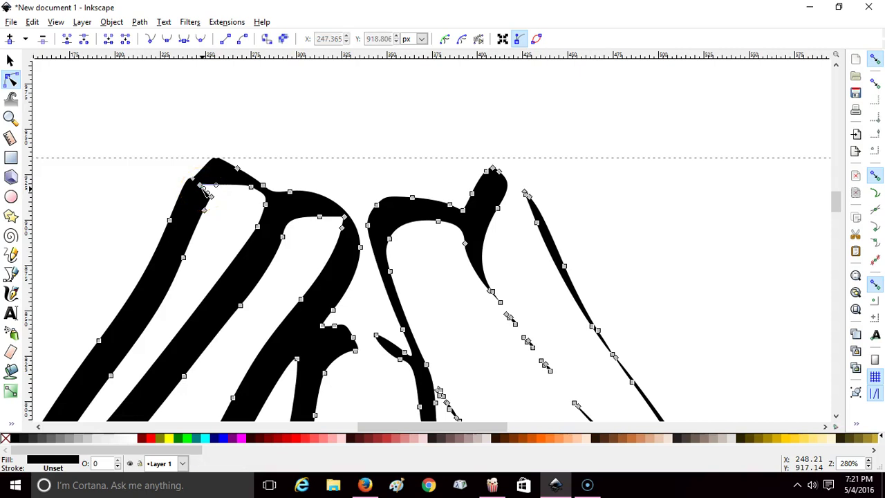
{"action": "left_click", "coordinate": [200, 186]}
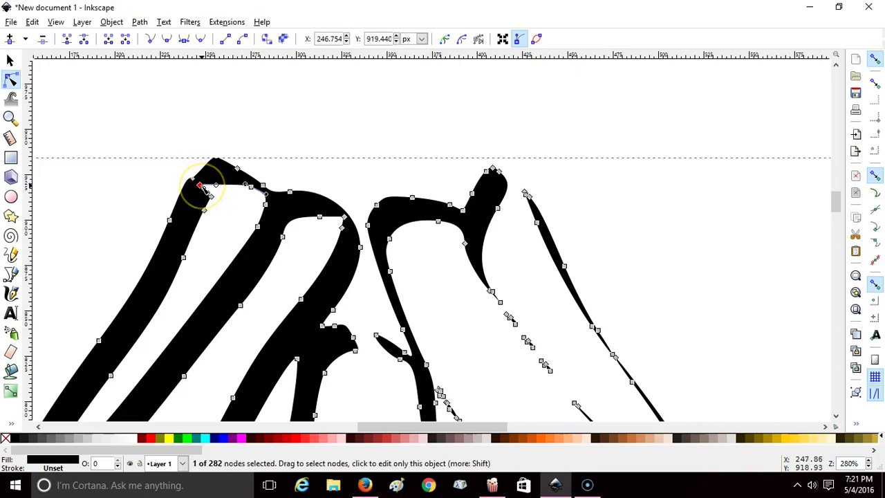
{"action": "key", "text": "Delete"}
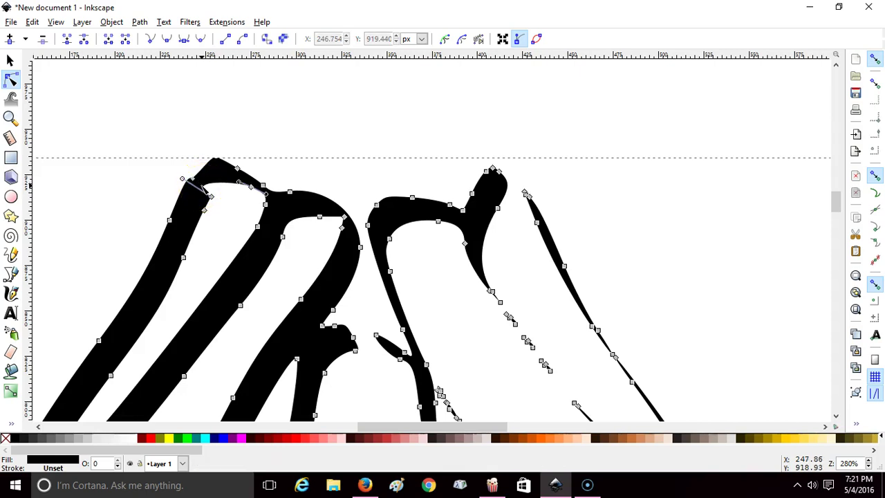
- Delete the remaining cusp node at the fingertip to smooth it
{"action": "left_click", "coordinate": [149, 131]}
{"action": "left_click", "coordinate": [205, 185]}
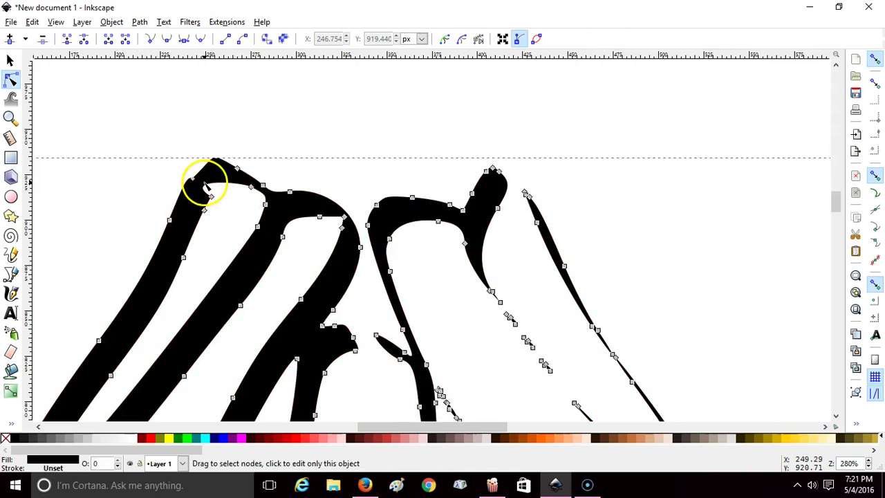
{"action": "left_click", "coordinate": [193, 179]}
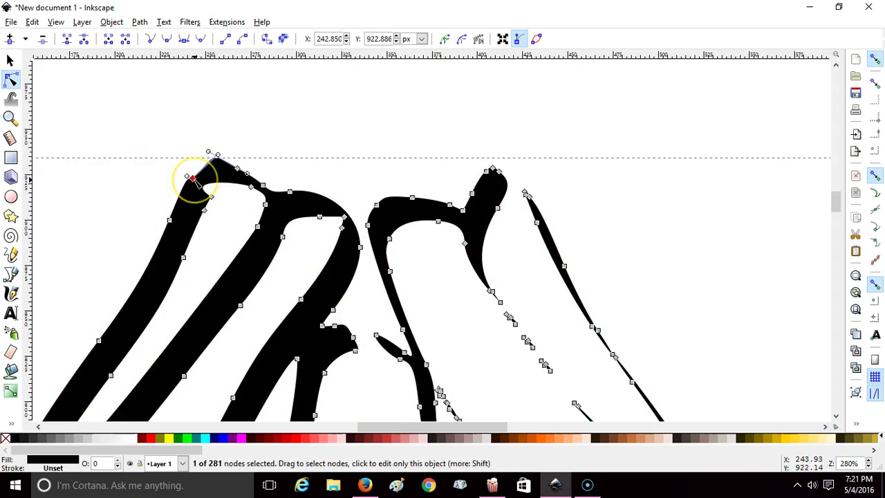
{"action": "key", "text": "Delete"}
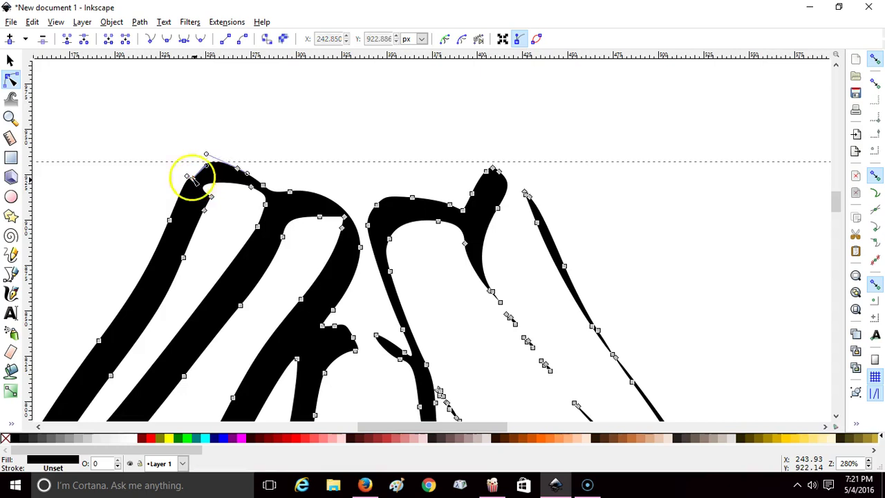
{"action": "left_click", "coordinate": [184, 142]}
{"action": "left_click", "coordinate": [220, 188]}
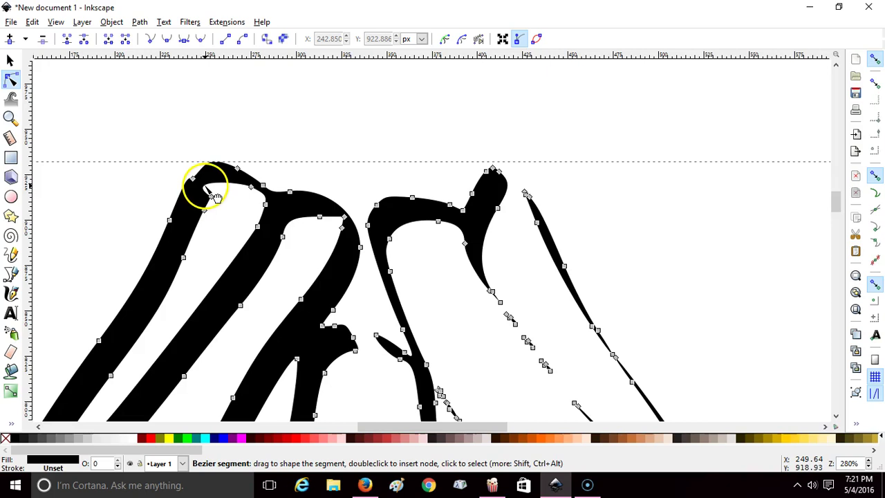
- Drag the upper-left fingertip node slightly to round the curve's arch
{"action": "left_click", "coordinate": [221, 126]}
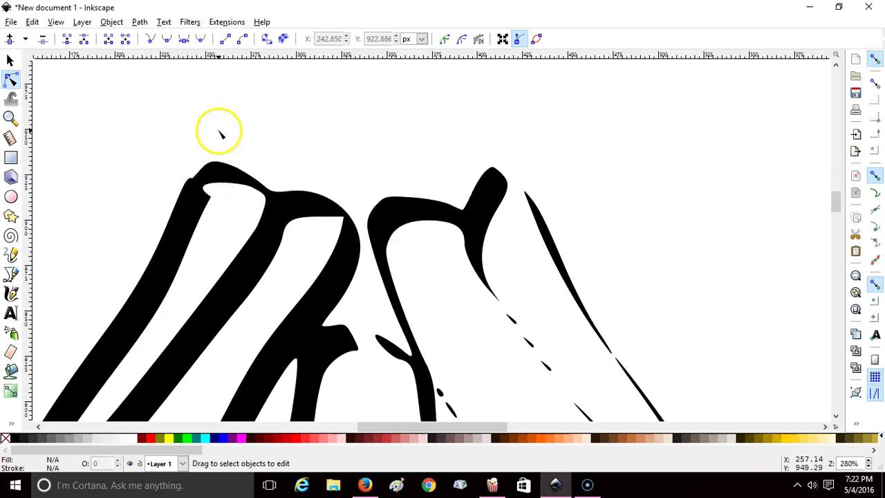
{"action": "left_click", "coordinate": [192, 179]}
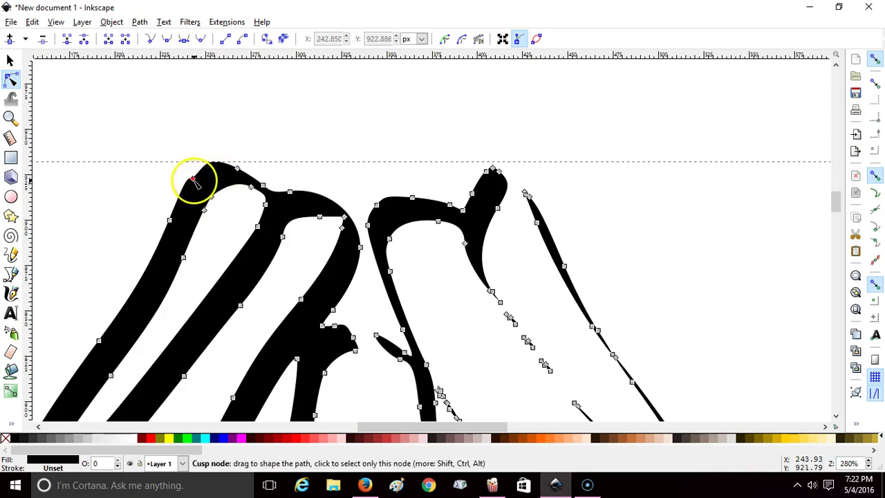
{"action": "left_click", "coordinate": [200, 147]}
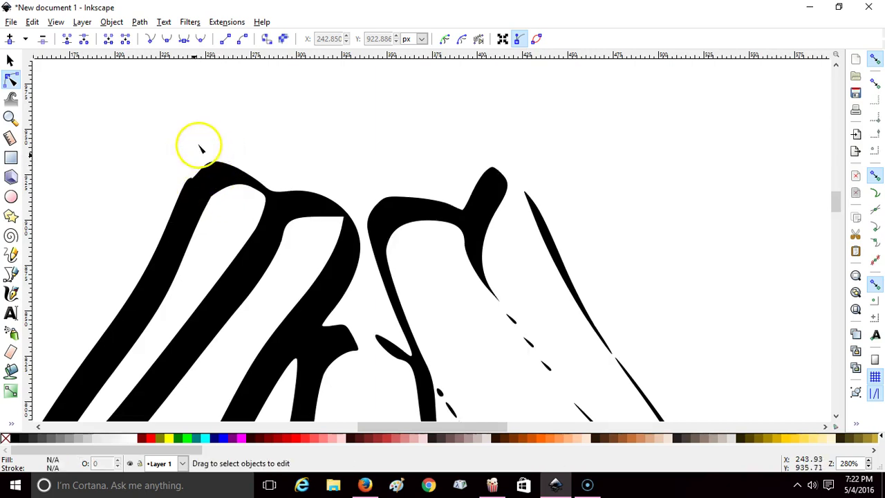
{"action": "left_click", "coordinate": [192, 181]}
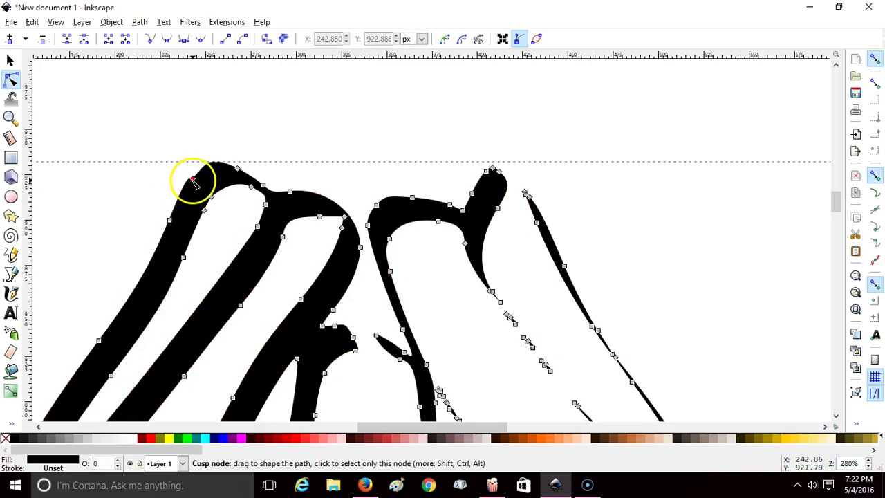
{"action": "left_click", "coordinate": [193, 179]}
{"action": "left_click_drag", "start_coordinate": [193, 179], "coordinate": [196, 184]}
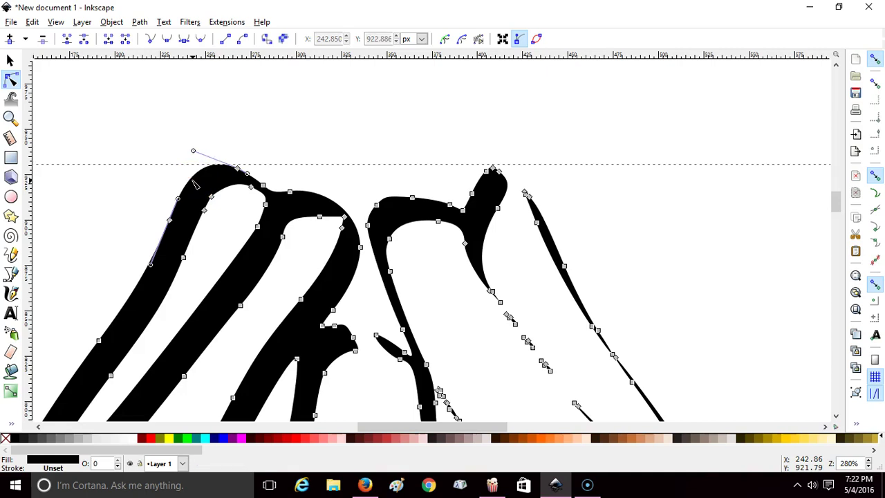
{"action": "left_click", "coordinate": [274, 148]}
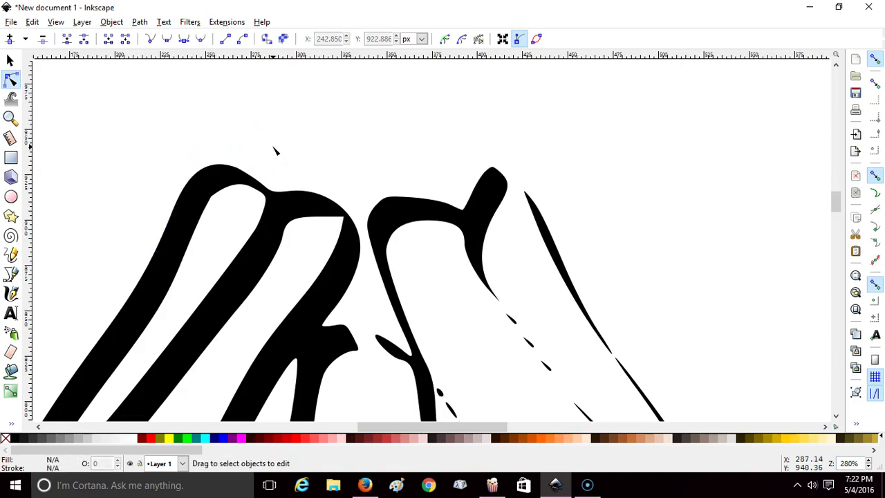
- Zoom in on the second fingertip's notch and flatten its curve segment
{"action": "key", "text": "minus"}
{"action": "key", "text": "minus"}
{"action": "key", "text": "minus"}
{"action": "key", "text": "minus"}
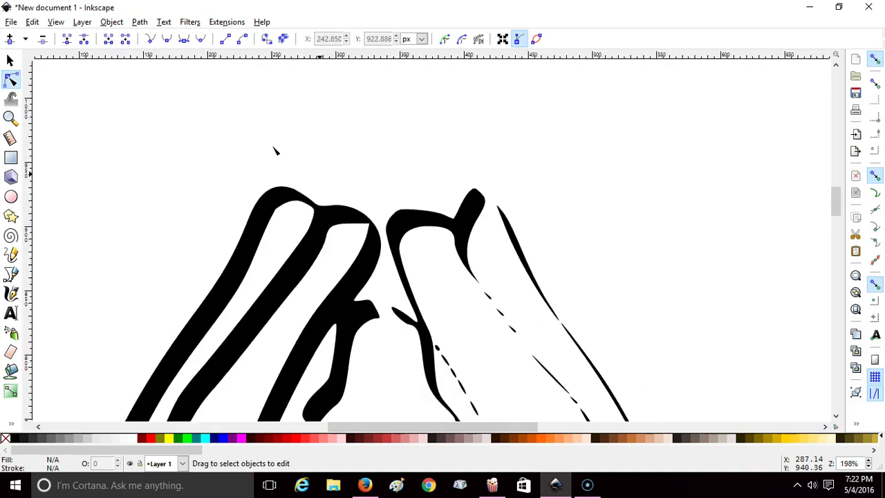
{"action": "key", "text": "minus"}
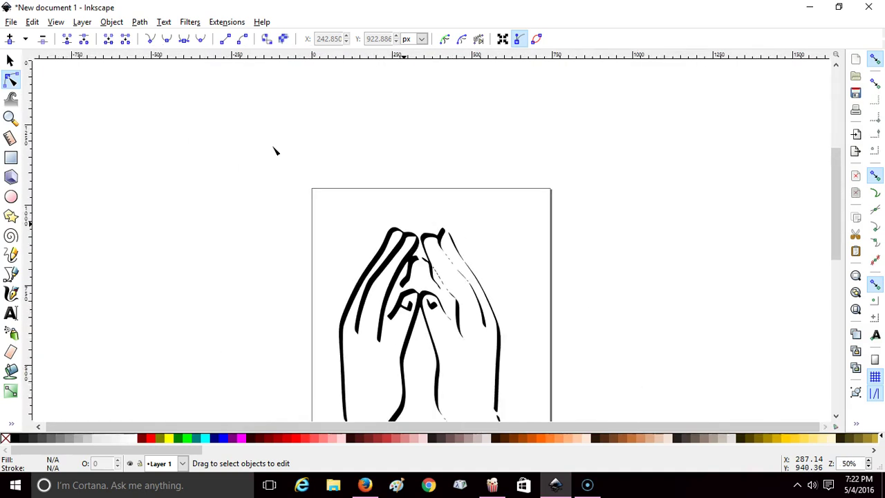
{"action": "key", "text": "plus"}
{"action": "key", "text": "plus"}
{"action": "key", "text": "plus"}
{"action": "key", "text": "plus"}
{"action": "key", "text": "plus"}
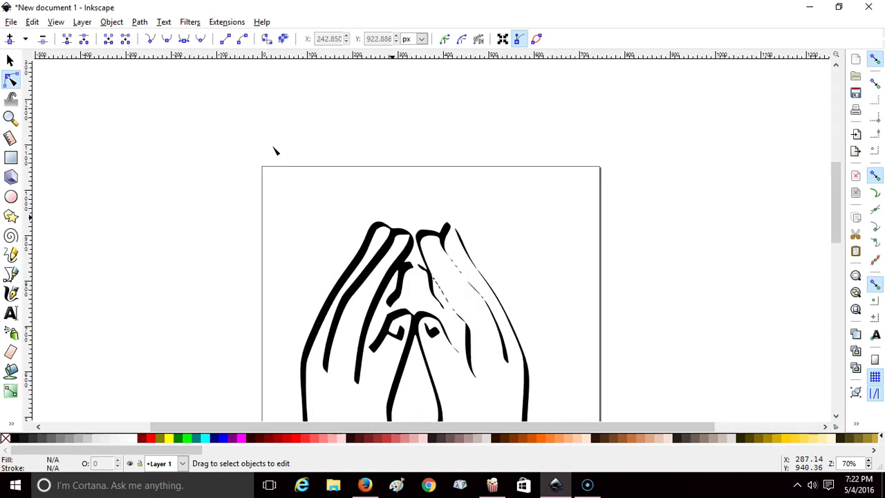
{"action": "key", "text": "plus"}
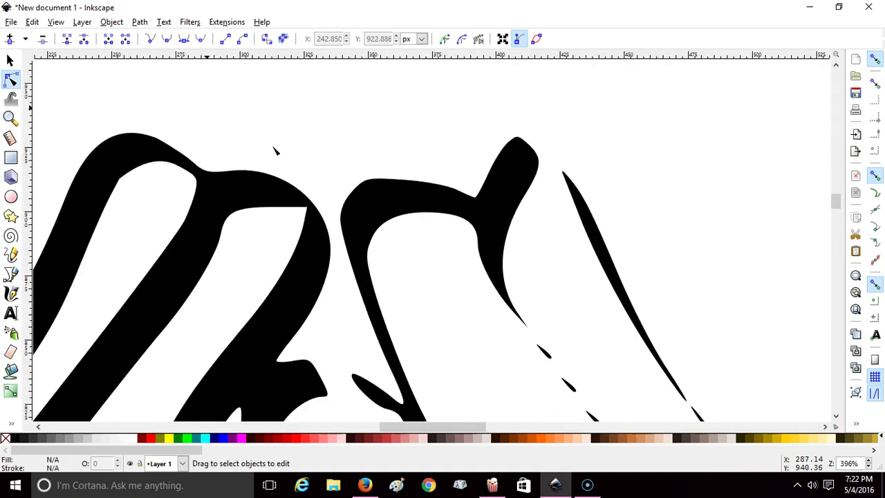
{"action": "left_click", "coordinate": [308, 219]}
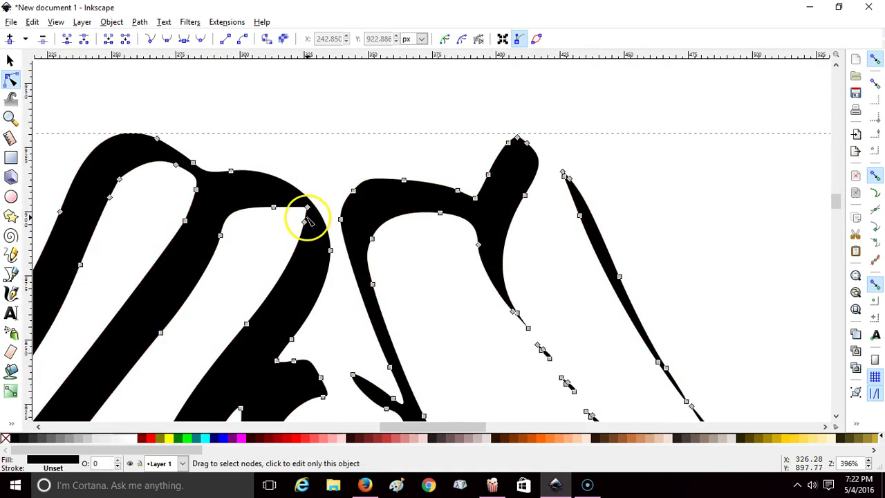
{"action": "left_click", "coordinate": [308, 212]}
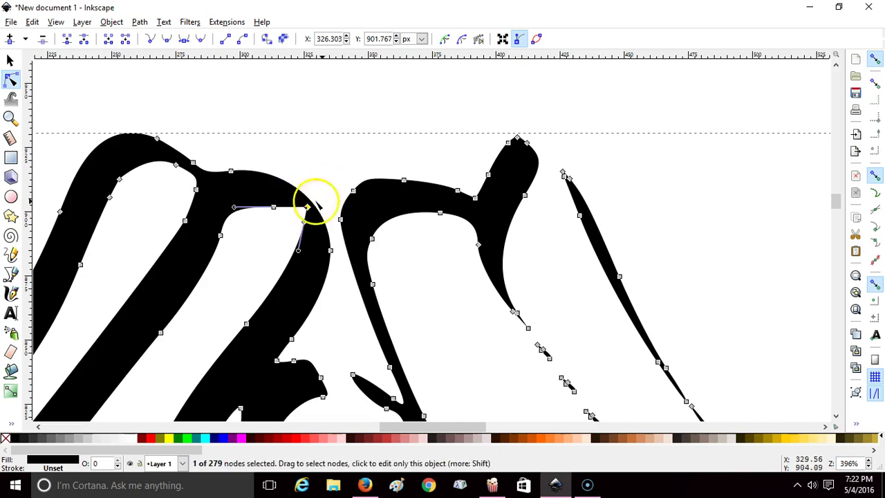
{"action": "left_click", "coordinate": [332, 169]}
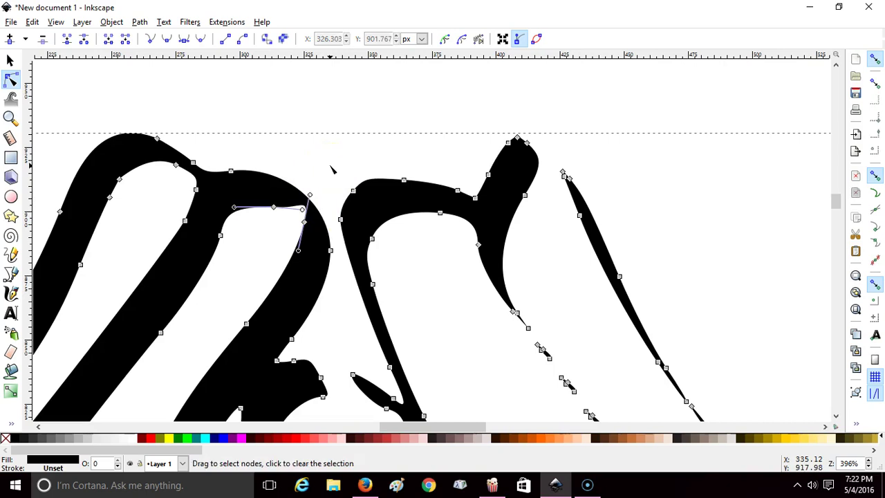
{"action": "left_click_drag", "start_coordinate": [316, 219], "coordinate": [297, 223]}
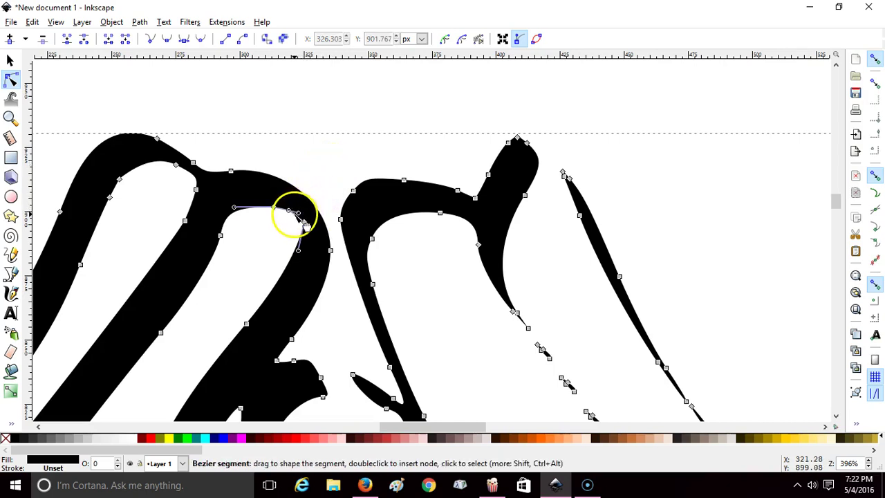
- Nudge and delete the notch node, then zoom out to view the hands
{"action": "left_click", "coordinate": [324, 182]}
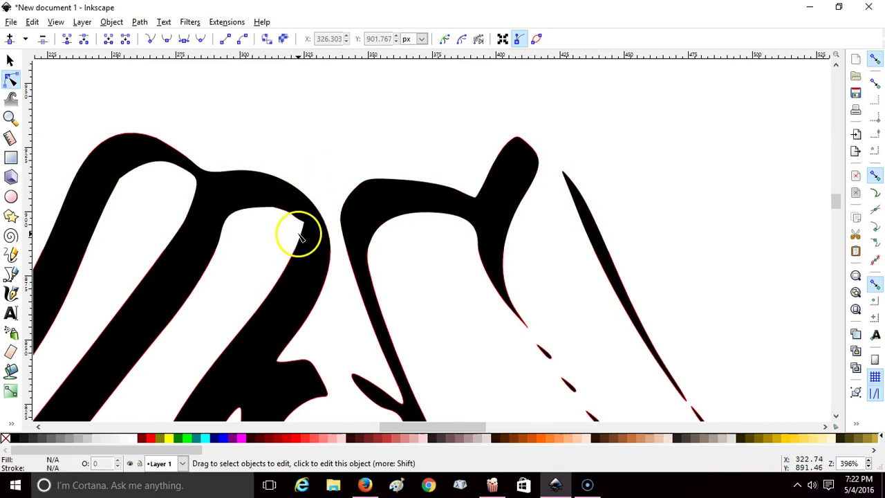
{"action": "left_click", "coordinate": [300, 237]}
{"action": "left_click_drag", "start_coordinate": [304, 223], "coordinate": [301, 228]}
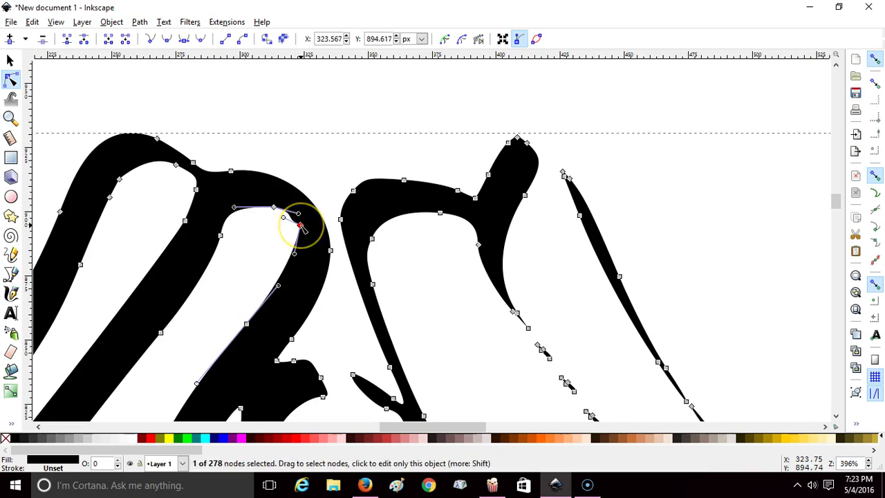
{"action": "key", "text": "Delete"}
{"action": "left_click", "coordinate": [350, 153]}
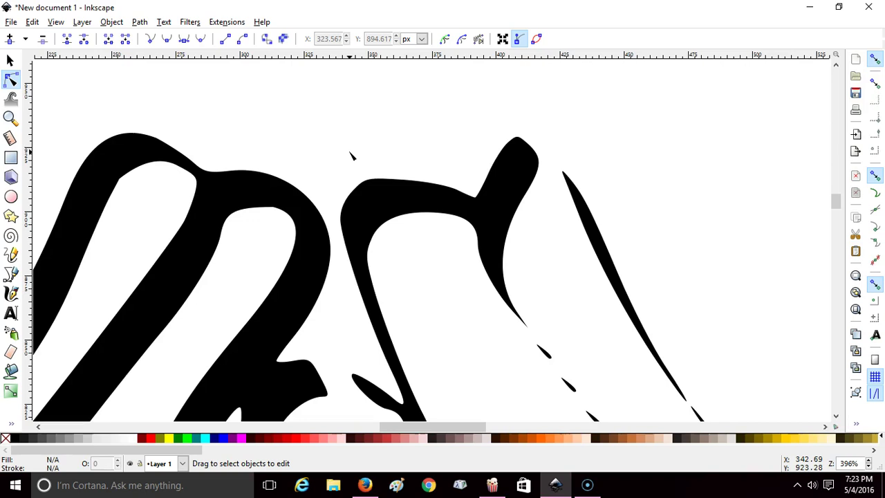
{"action": "key", "text": "minus"}
{"action": "key", "text": "minus"}
{"action": "key", "text": "minus"}
{"action": "key", "text": "minus"}
{"action": "key", "text": "minus"}
{"action": "key", "text": "minus"}
{"action": "key", "text": "minus"}
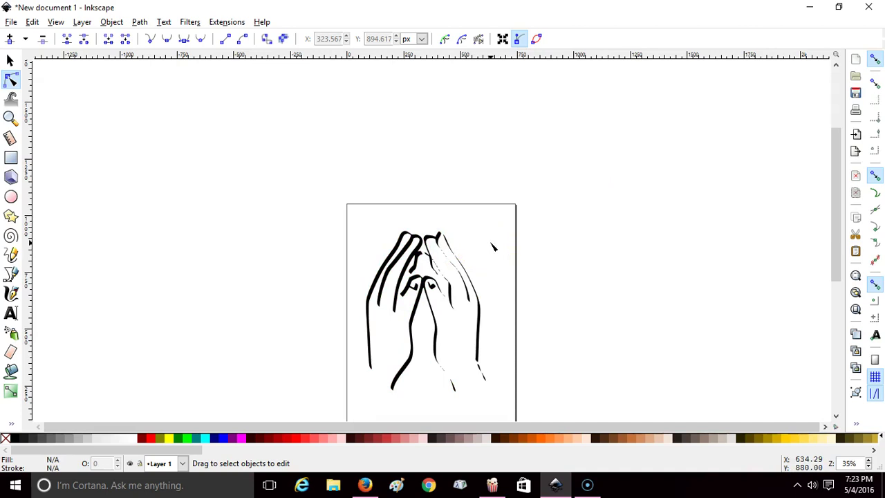
- Drag the right fingertip's upper edge and node upward into a narrower peak
{"action": "key", "text": "plus"}
{"action": "key", "text": "plus"}
{"action": "key", "text": "plus"}
{"action": "key", "text": "plus"}
{"action": "key", "text": "plus"}
{"action": "key", "text": "plus"}
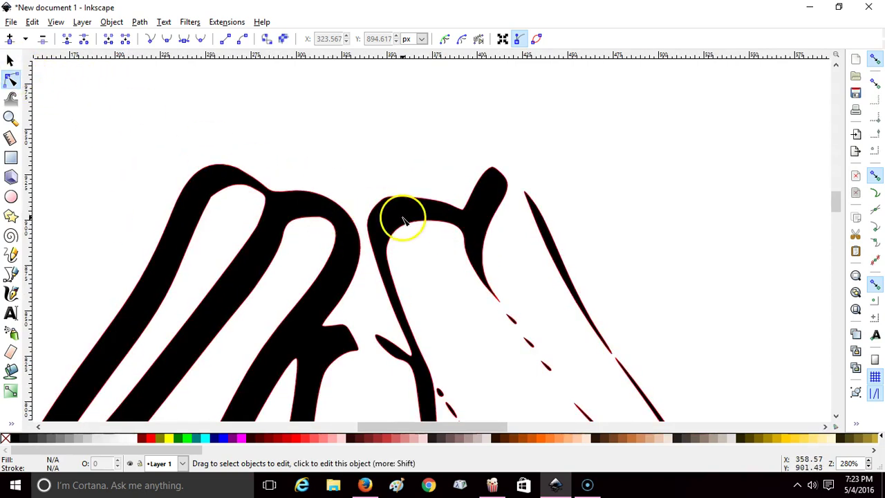
{"action": "left_click", "coordinate": [403, 219]}
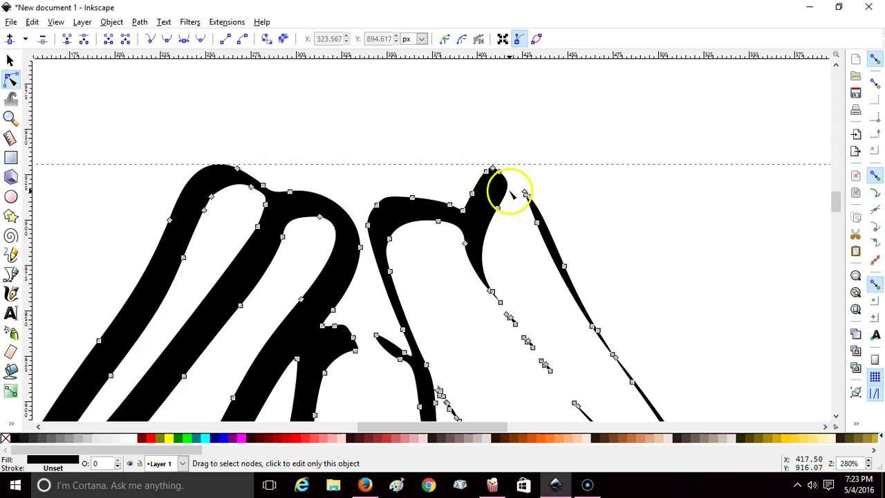
{"action": "mouse_move", "coordinate": [511, 195]}
{"action": "left_mouse_down"}
{"action": "mouse_move", "coordinate": [523, 168]}
{"action": "mouse_move", "coordinate": [511, 198]}
{"action": "mouse_move", "coordinate": [507, 192]}
{"action": "mouse_move", "coordinate": [528, 198]}
{"action": "mouse_move", "coordinate": [544, 218]}
{"action": "mouse_move", "coordinate": [504, 178]}
{"action": "mouse_move", "coordinate": [504, 192]}
{"action": "mouse_move", "coordinate": [513, 174]}
{"action": "left_mouse_up"}
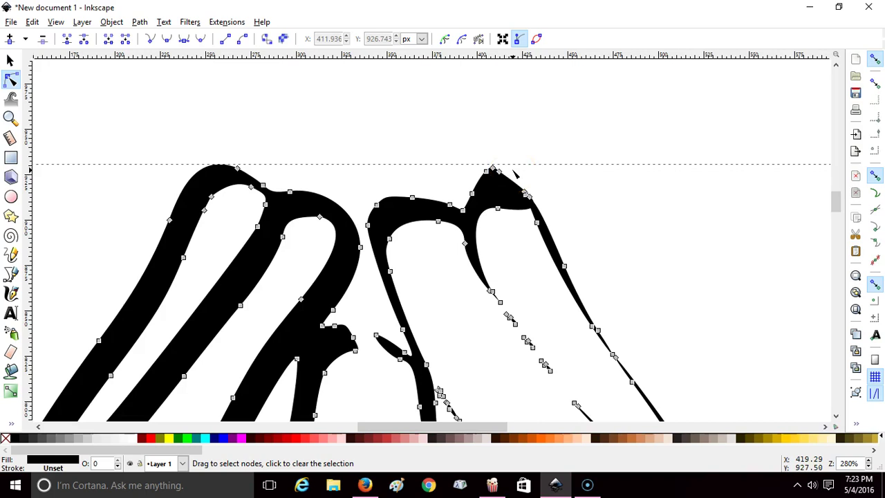
{"action": "left_click_drag", "start_coordinate": [525, 172], "coordinate": [488, 173]}
{"action": "left_click", "coordinate": [488, 174], "text": "shift"}
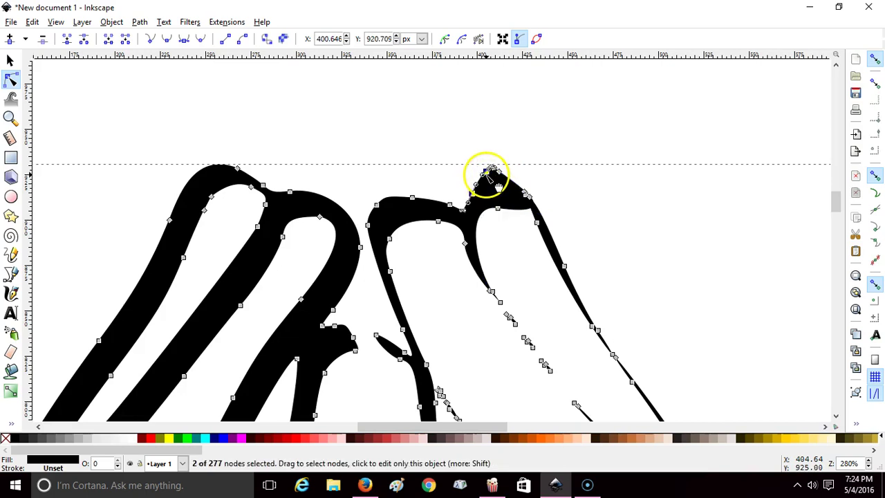
{"action": "left_click", "coordinate": [541, 150]}
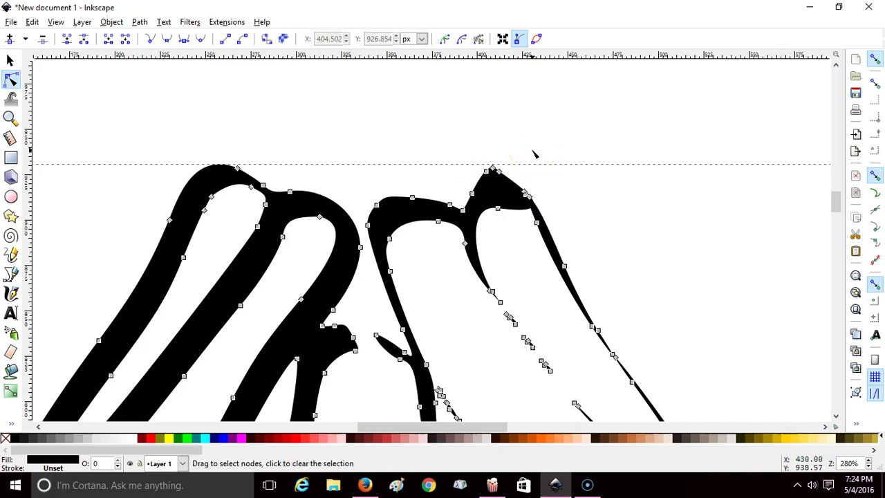
- Select the two fingertip nodes to be joined
{"action": "left_click", "coordinate": [494, 187]}
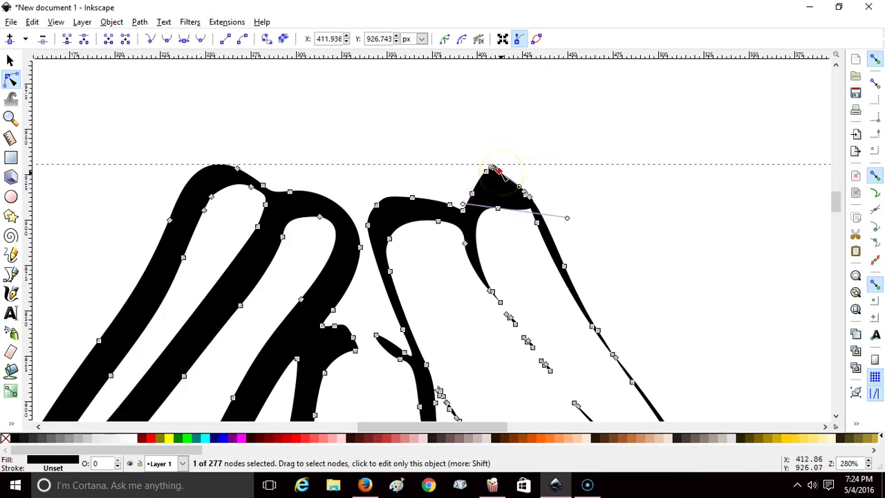
{"action": "left_click", "coordinate": [573, 135]}
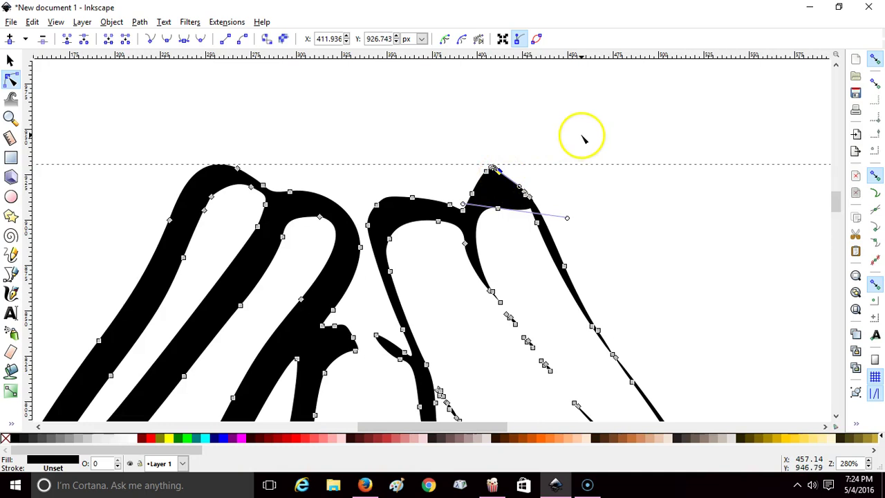
{"action": "left_click", "coordinate": [565, 183]}
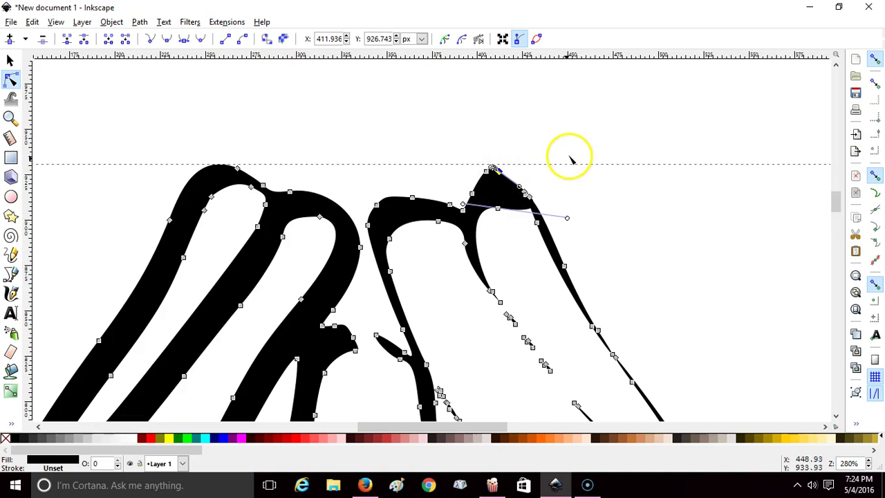
{"action": "left_click", "coordinate": [536, 223]}
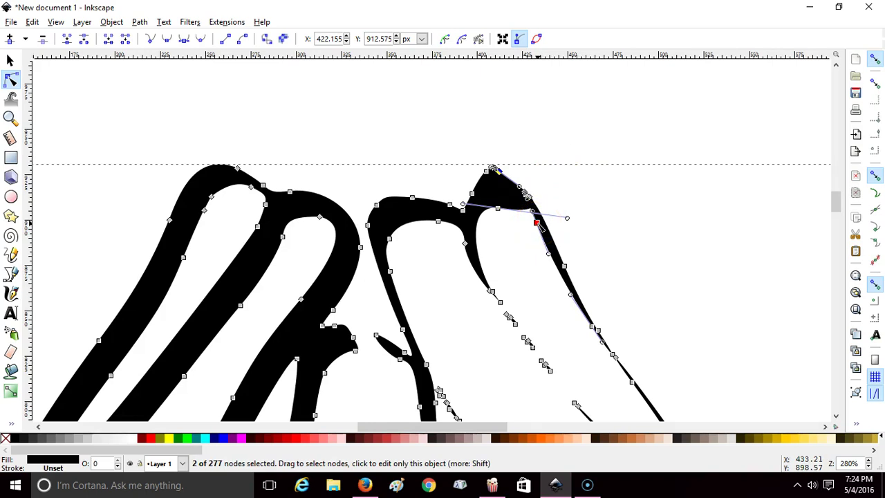
- Union the selected paths into one
{"action": "left_click", "coordinate": [138, 22]}
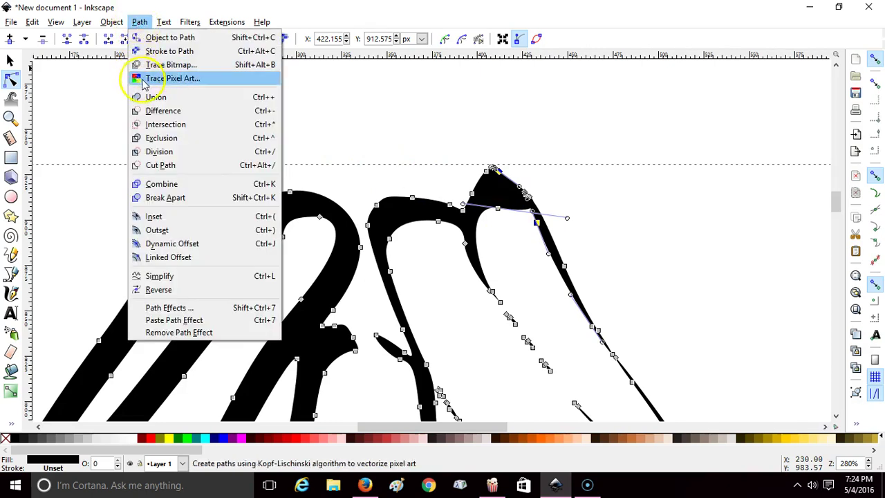
{"action": "left_click", "coordinate": [154, 97]}
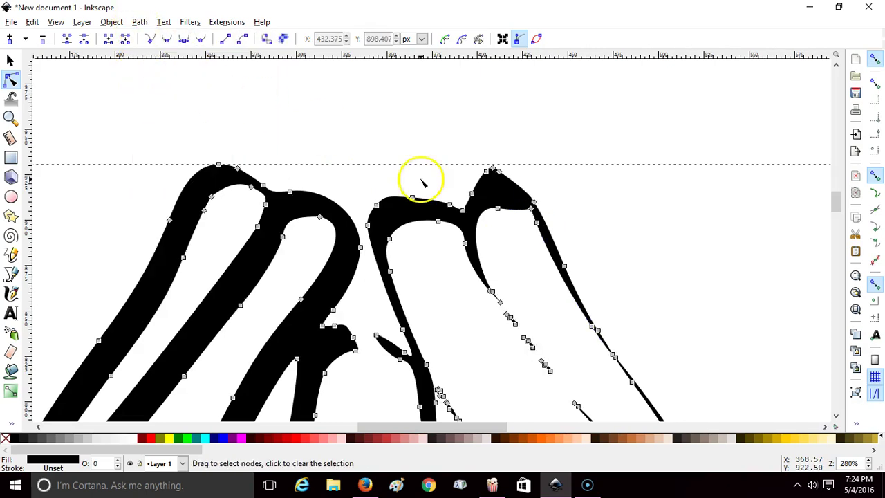
{"action": "left_click", "coordinate": [601, 208]}
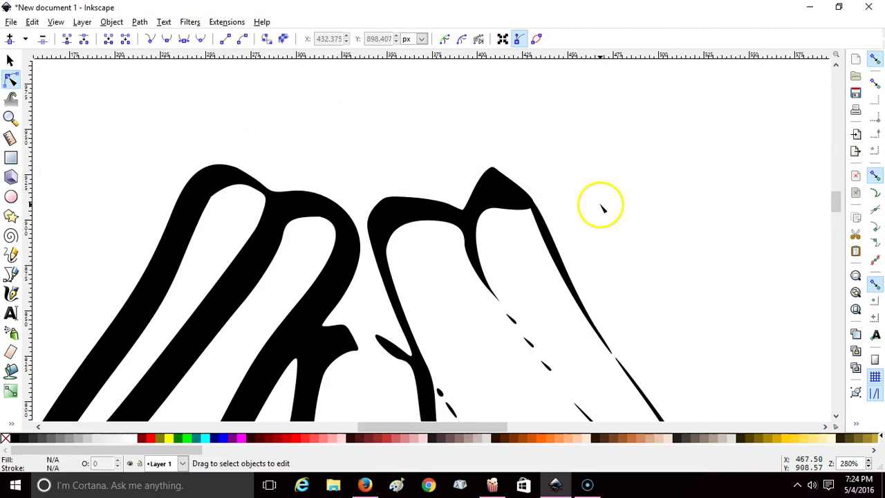
- Delete the sharp peak node to round the right fingertip
{"action": "left_click", "coordinate": [533, 204]}
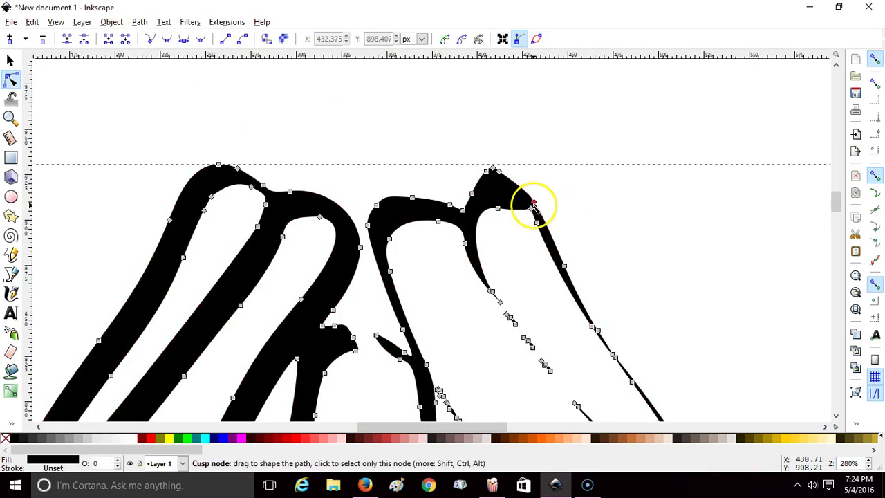
{"action": "left_click", "coordinate": [492, 170]}
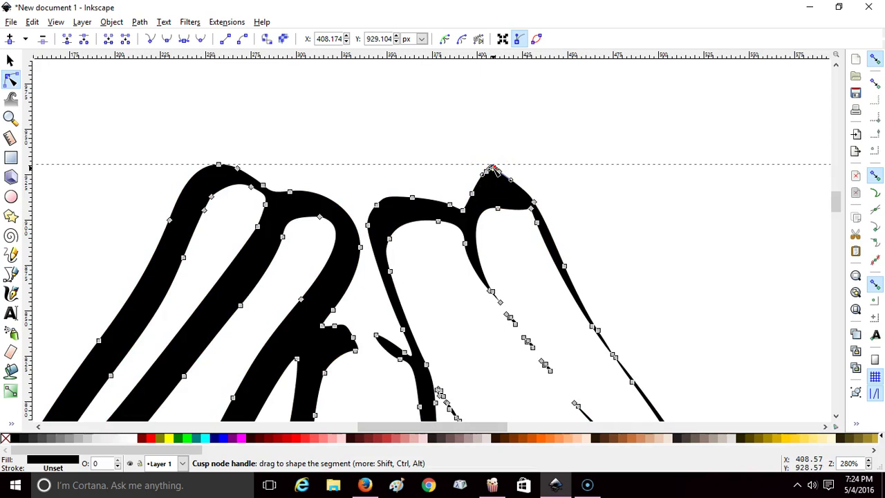
{"action": "left_click", "coordinate": [542, 152]}
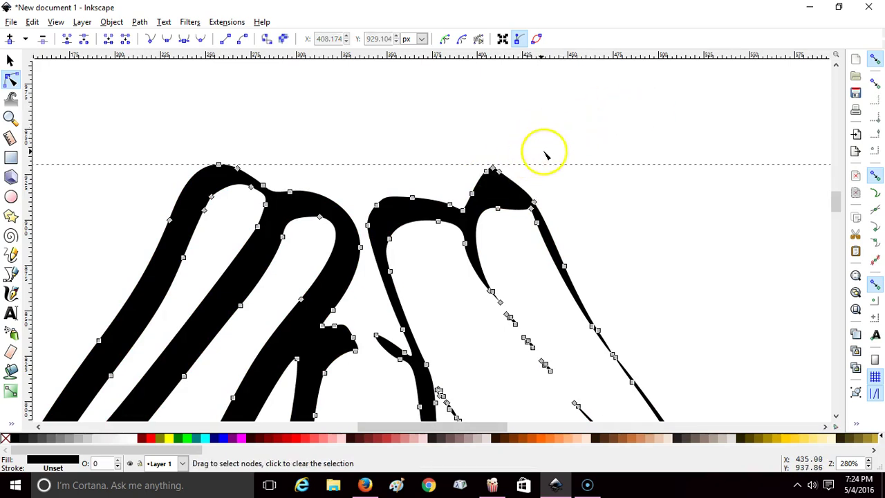
{"action": "left_click", "coordinate": [491, 169]}
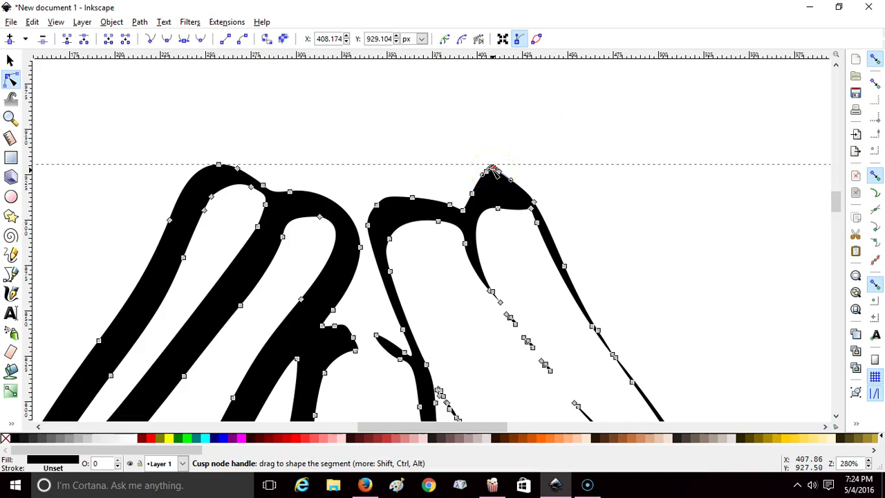
{"action": "left_click", "coordinate": [488, 171]}
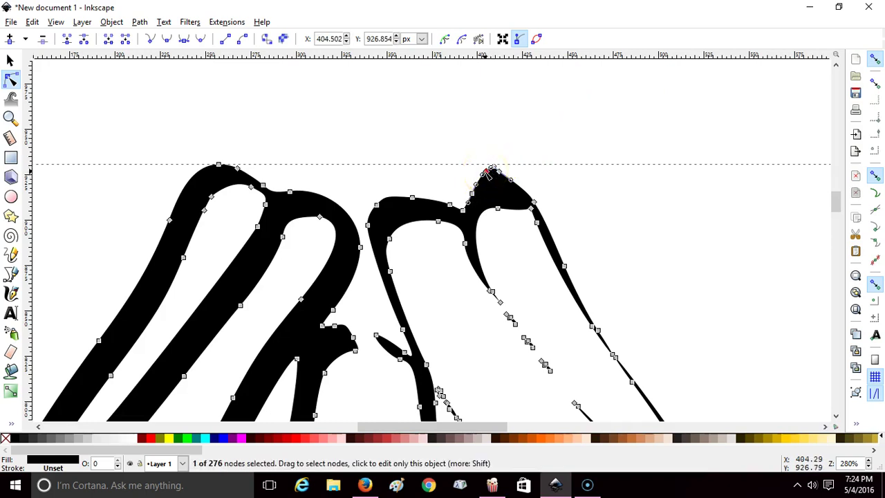
{"action": "left_click_drag", "start_coordinate": [487, 172], "coordinate": [499, 173]}
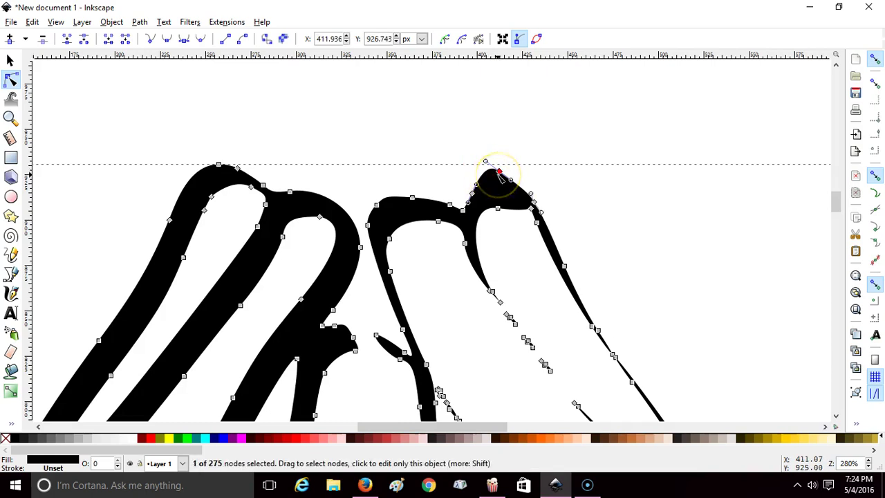
{"action": "key", "text": "Delete"}
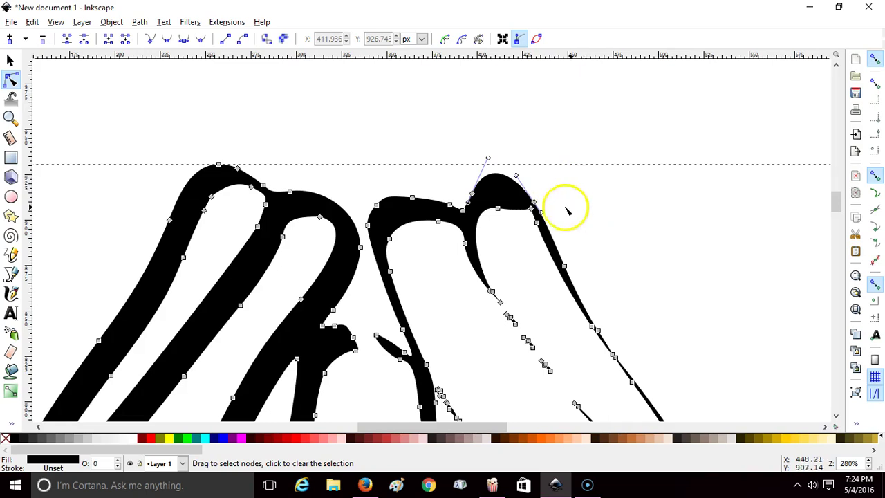
{"action": "left_click", "coordinate": [582, 191]}
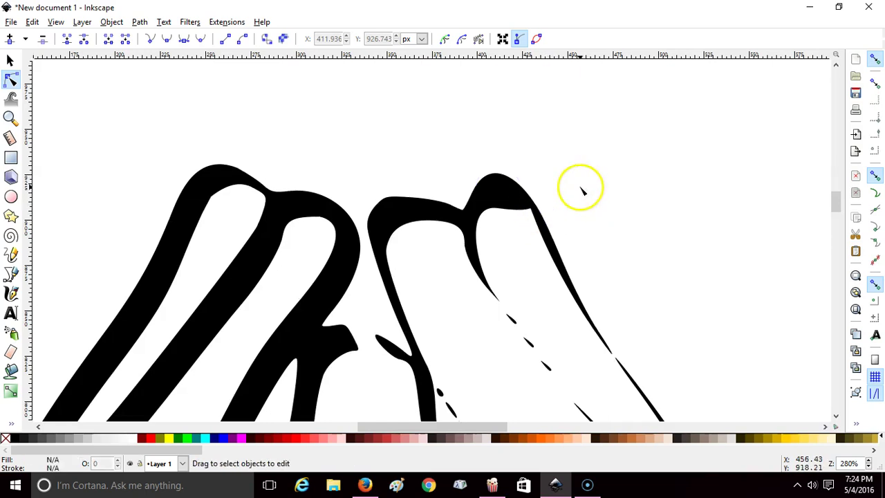
- Delete the node on the fingertip's right edge so the curve refits smoothly
{"action": "left_click", "coordinate": [532, 213]}
{"action": "left_click", "coordinate": [531, 208]}
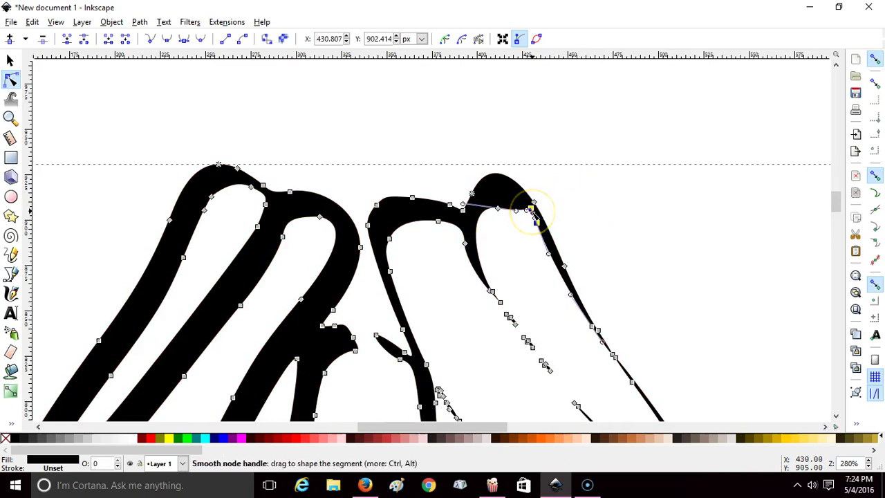
{"action": "key", "text": "Delete"}
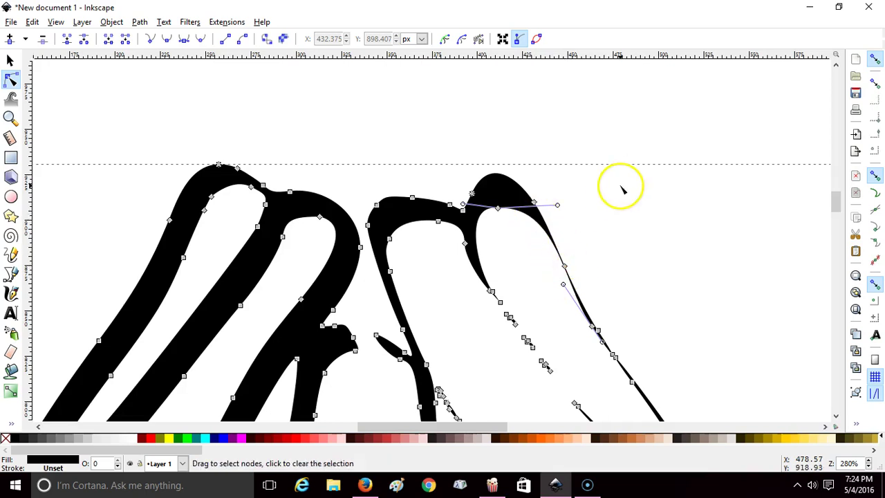
{"action": "left_click", "coordinate": [621, 186]}
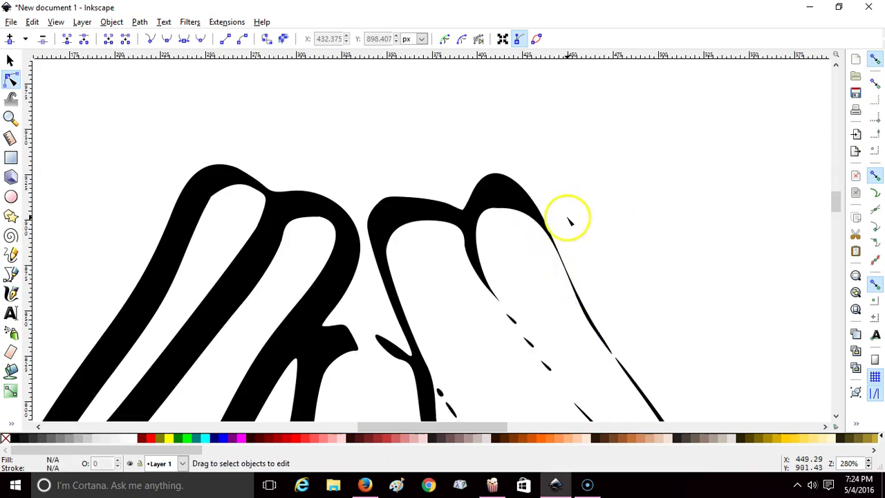
- Reshape the finger's right-edge curve by dragging its segment and a node
{"action": "left_click", "coordinate": [572, 283]}
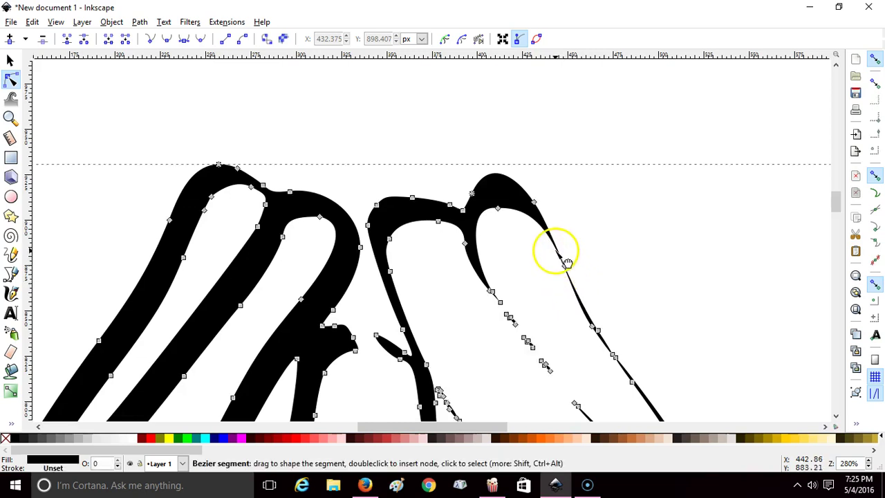
{"action": "left_click_drag", "start_coordinate": [566, 257], "coordinate": [578, 273]}
{"action": "left_click", "coordinate": [616, 286]}
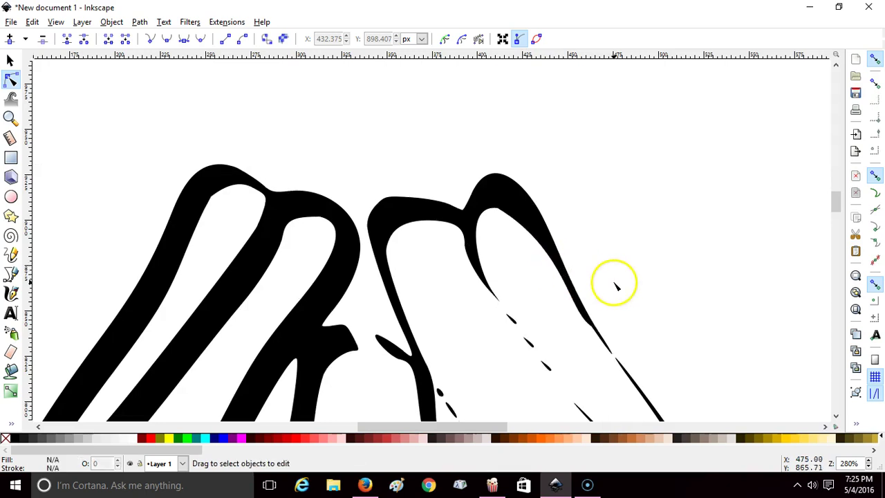
{"action": "left_click", "coordinate": [595, 330]}
{"action": "left_click_drag", "start_coordinate": [592, 329], "coordinate": [593, 336]}
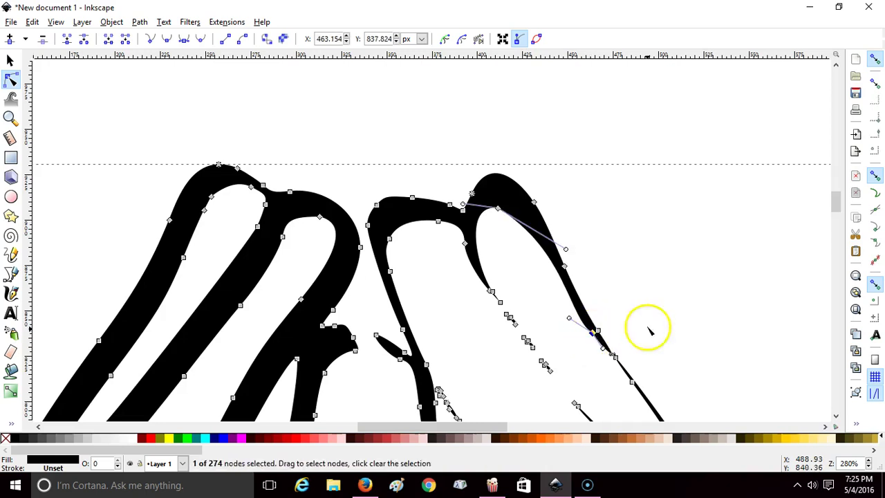
{"action": "left_click", "coordinate": [671, 325]}
{"action": "left_click", "coordinate": [628, 357]}
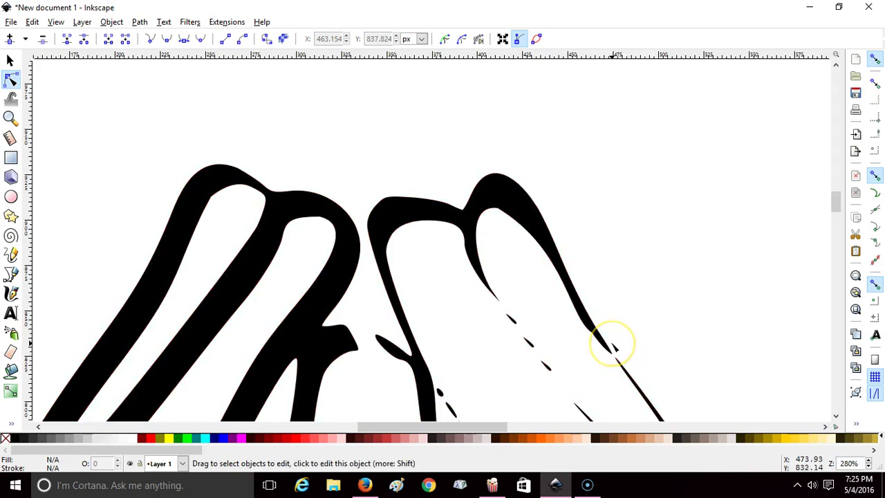
{"action": "key", "text": "plus"}
{"action": "key", "text": "plus"}
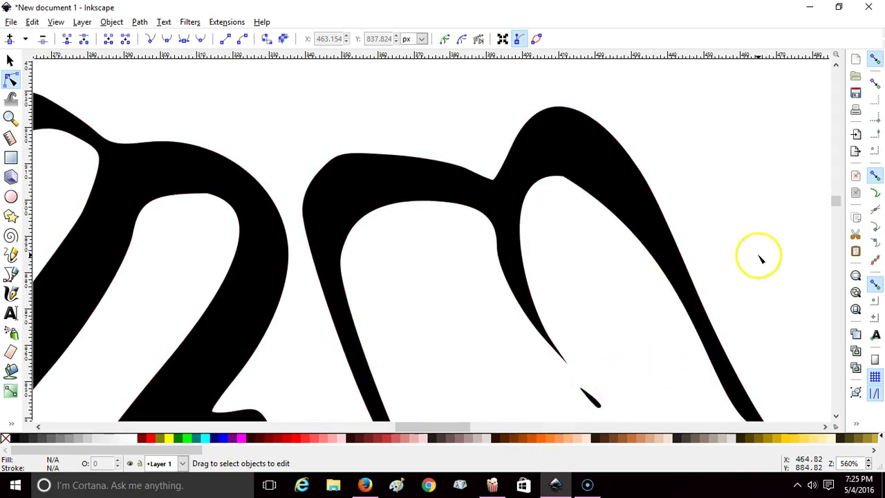
- Slide the broken line's end node toward the gap and select both nodes across it
{"action": "scroll", "coordinate": [760, 259], "scroll_direction": "down", "scroll_amount": 3}
{"action": "scroll", "coordinate": [761, 259], "scroll_direction": "down", "scroll_amount": 3}
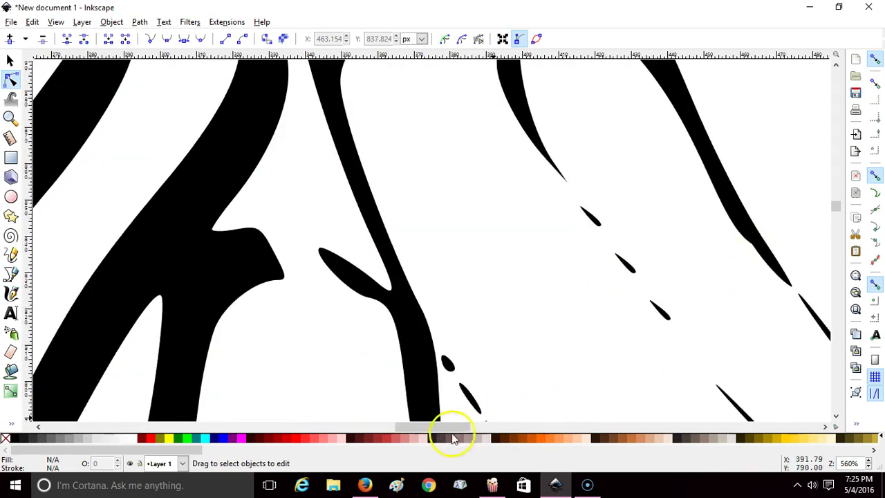
{"action": "left_click_drag", "start_coordinate": [444, 426], "coordinate": [464, 429]}
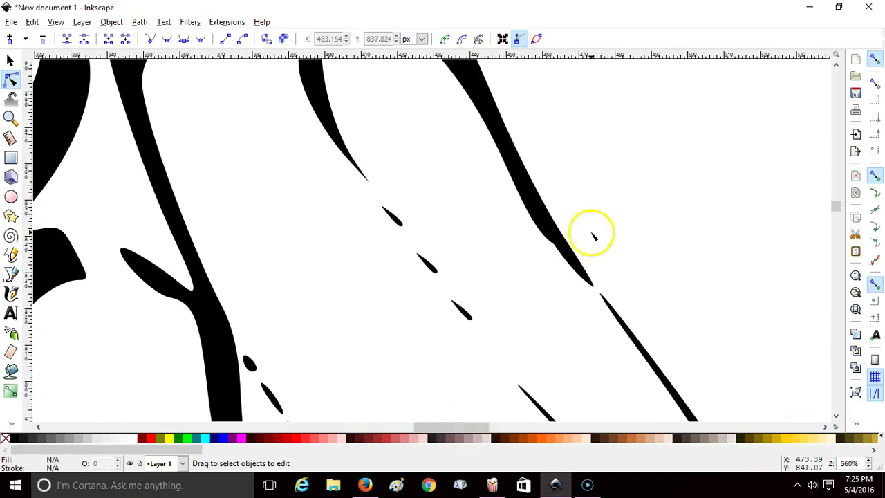
{"action": "left_click", "coordinate": [573, 259]}
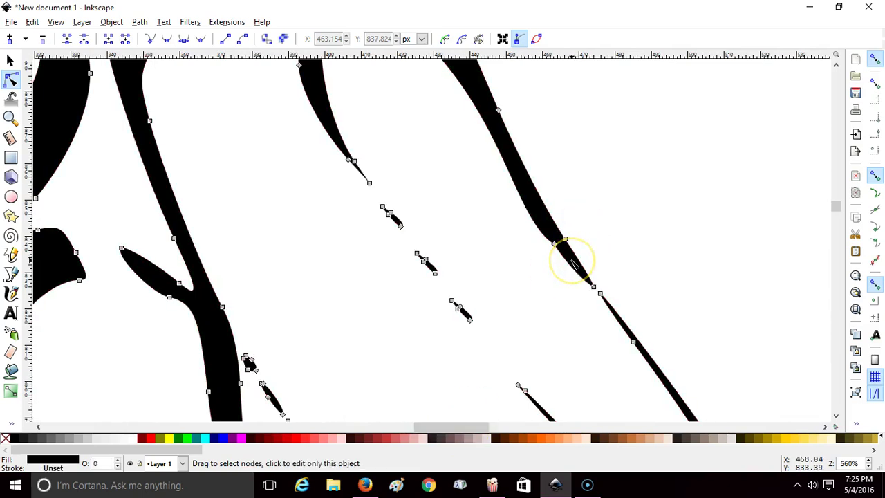
{"action": "left_click", "coordinate": [613, 276]}
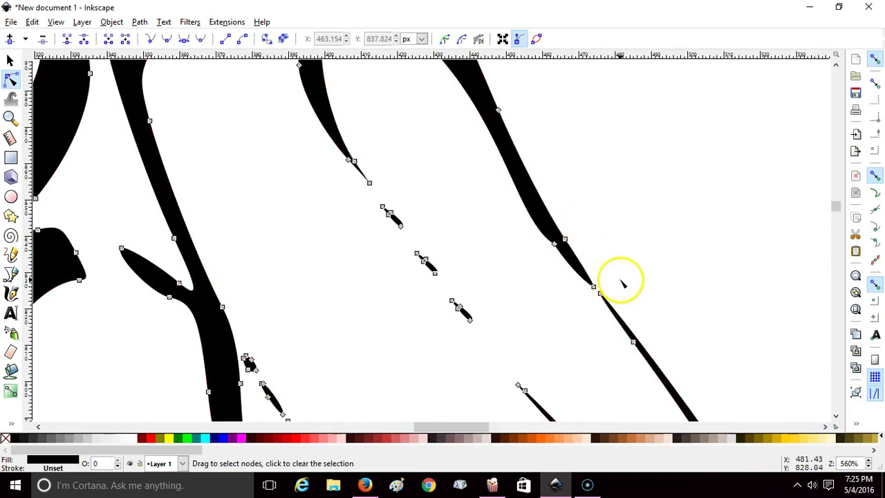
{"action": "left_click_drag", "start_coordinate": [592, 287], "coordinate": [618, 316]}
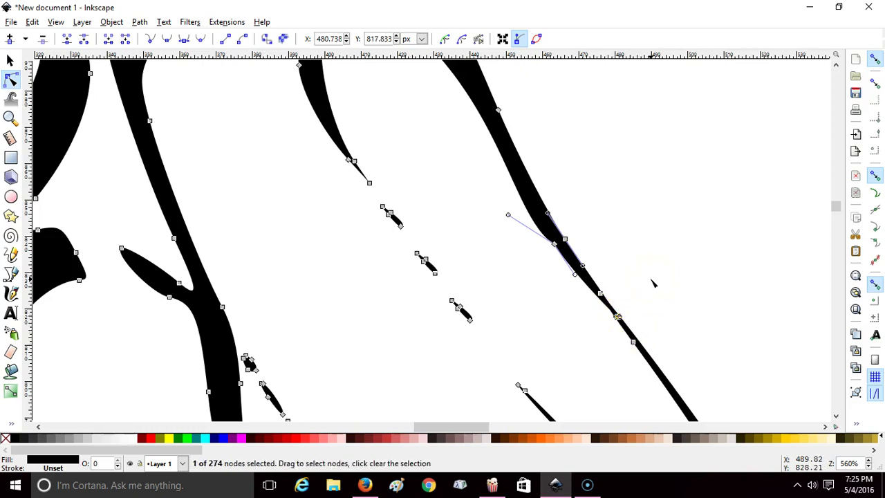
{"action": "key", "text": "shift"}
{"action": "left_click", "coordinate": [599, 295], "text": "shift"}
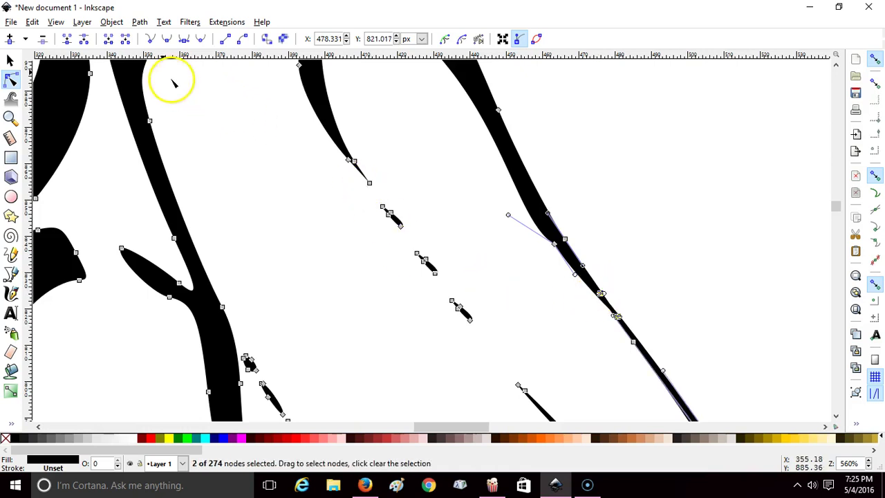
- Join the broken line pieces with Path > Union
{"action": "left_click", "coordinate": [140, 23]}
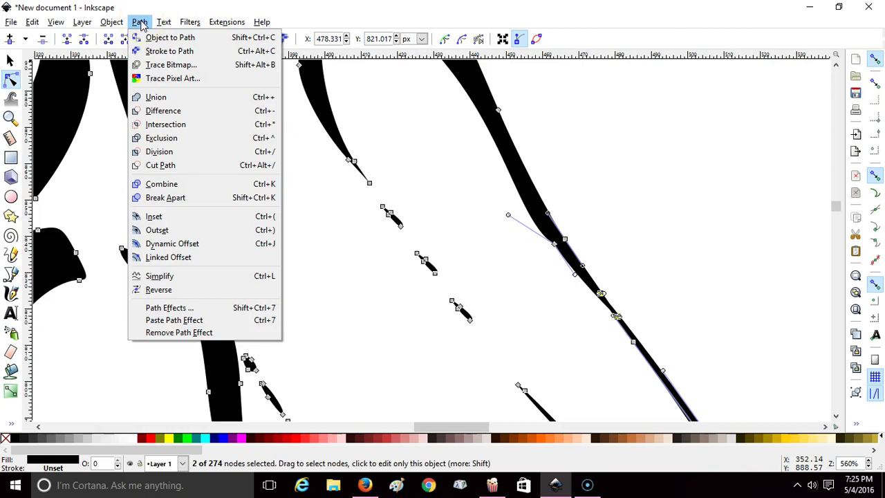
{"action": "left_click", "coordinate": [162, 97]}
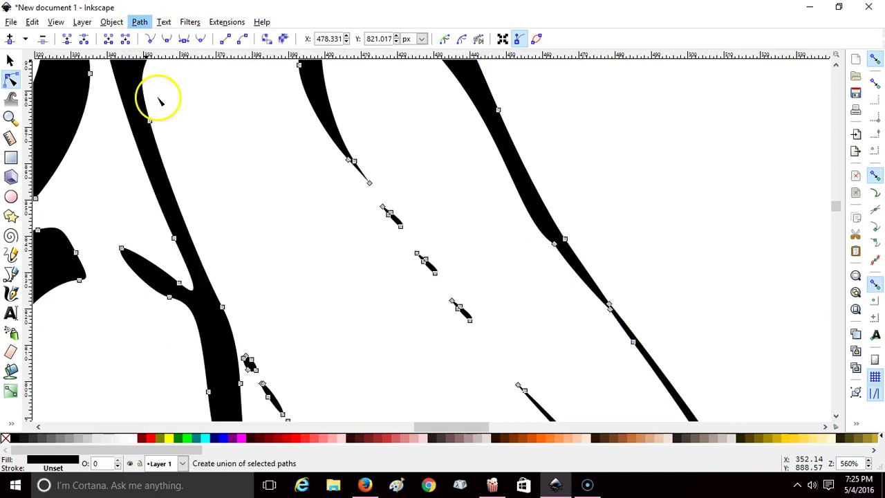
{"action": "left_click", "coordinate": [639, 260]}
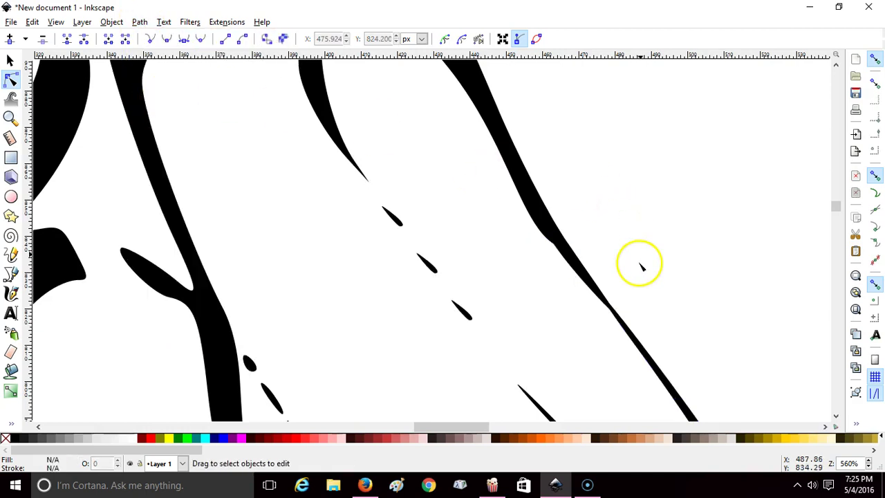
- Nudge the kinked node so the diagonal stroke runs smoothly
{"action": "left_click", "coordinate": [609, 309]}
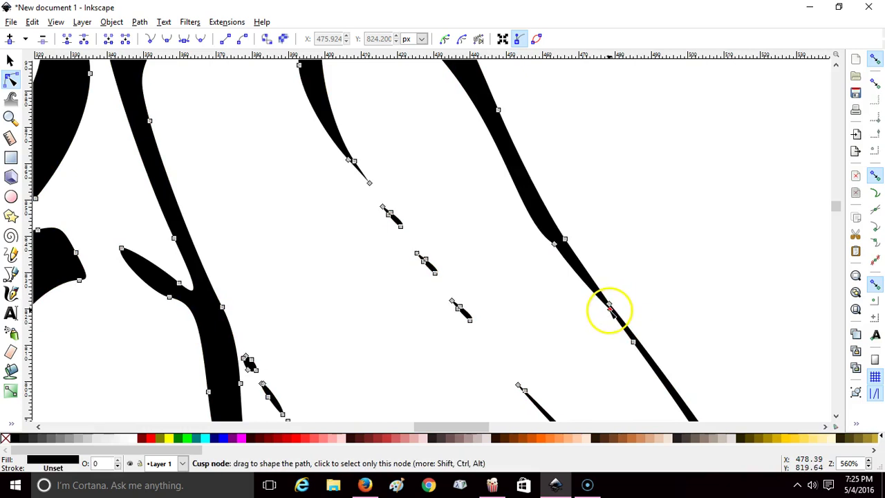
{"action": "left_click_drag", "start_coordinate": [609, 310], "coordinate": [604, 311]}
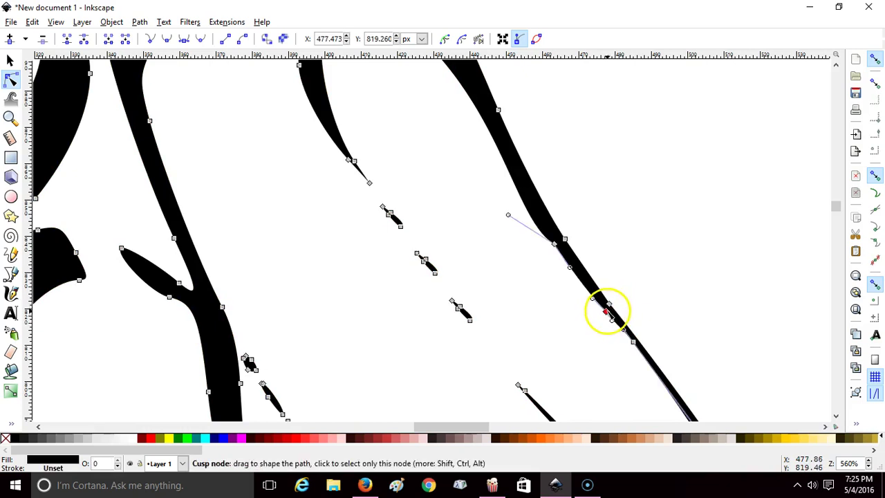
{"action": "left_click_drag", "start_coordinate": [632, 343], "coordinate": [628, 346]}
{"action": "left_click", "coordinate": [678, 297]}
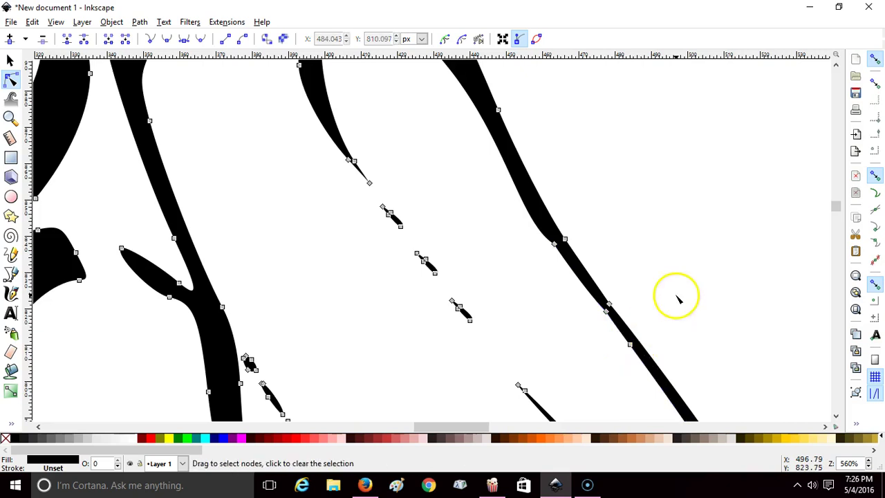
{"action": "left_click", "coordinate": [677, 298]}
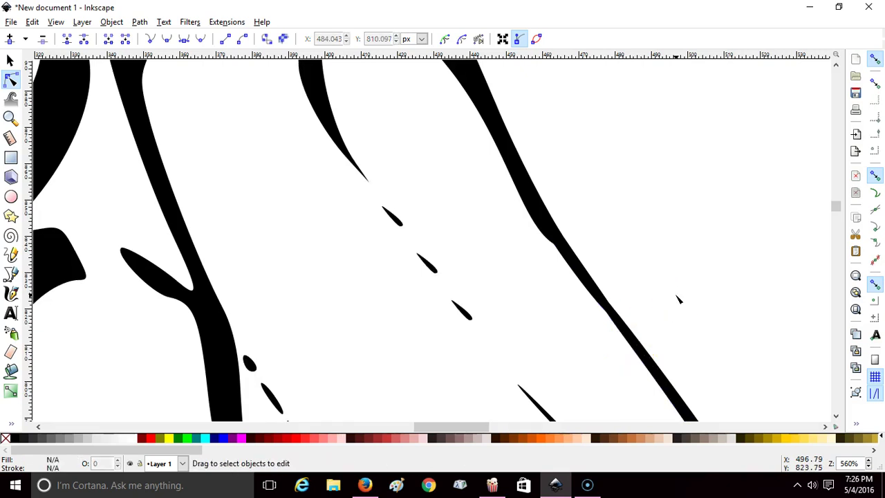
- Zoom out to review the whole hands drawing, then zoom back in
{"action": "key", "text": "minus"}
{"action": "key", "text": "minus"}
{"action": "key", "text": "minus"}
{"action": "key", "text": "minus"}
{"action": "key", "text": "minus"}
{"action": "key", "text": "minus"}
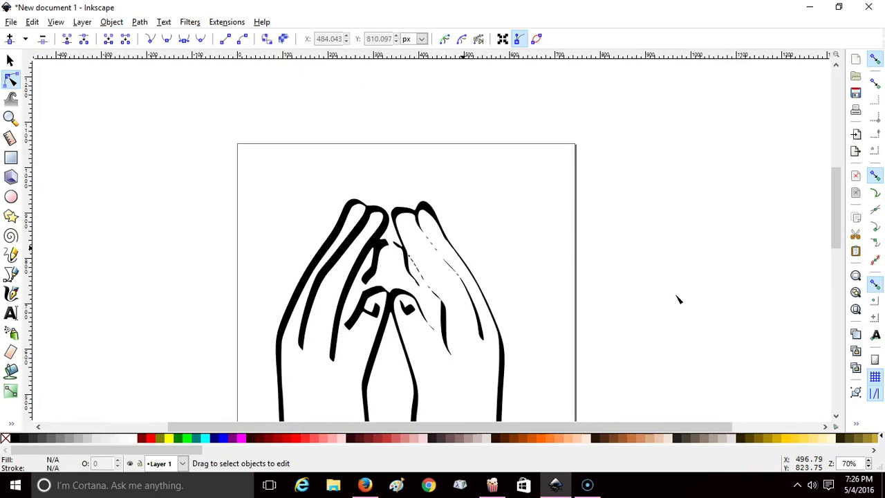
{"action": "scroll", "coordinate": [677, 298], "scroll_direction": "down", "scroll_amount": 5}
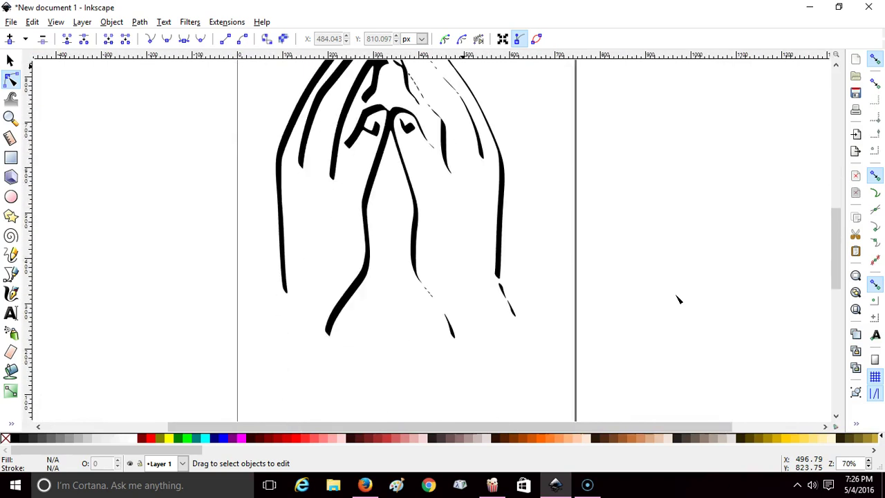
{"action": "scroll", "coordinate": [677, 299], "scroll_direction": "up", "scroll_amount": 2}
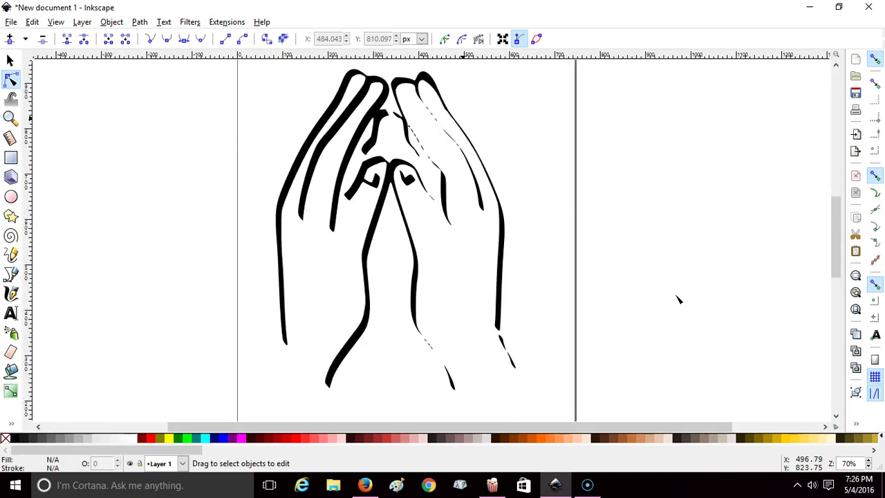
{"action": "key", "text": "plus"}
{"action": "key", "text": "plus"}
{"action": "key", "text": "plus"}
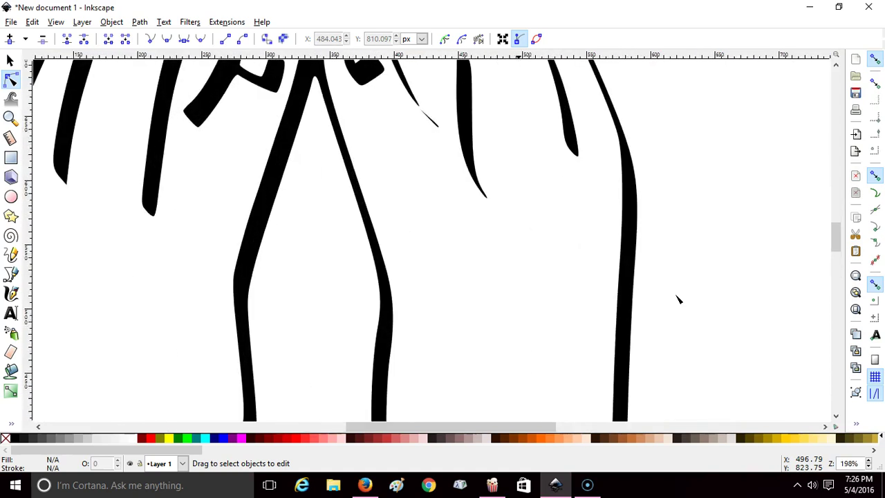
- Pull the right stroke's end node down toward the fragment and union the selected paths
{"action": "scroll", "coordinate": [677, 299], "scroll_direction": "down", "scroll_amount": 10}
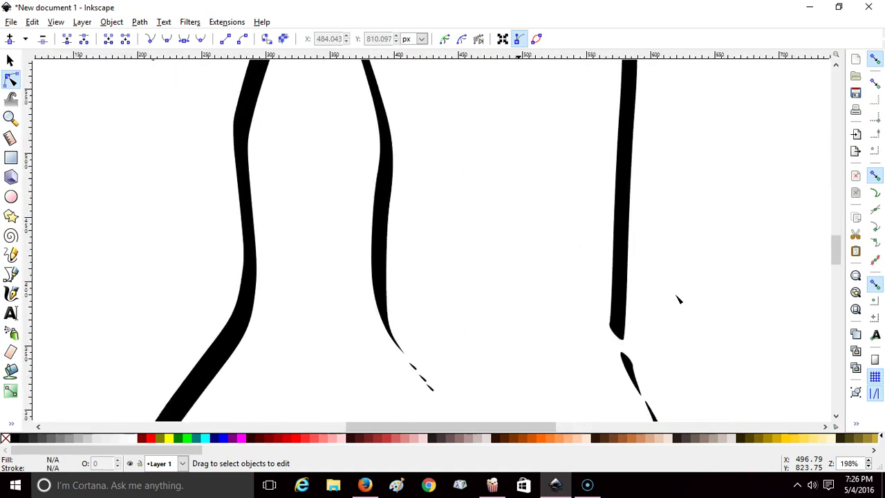
{"action": "left_click", "coordinate": [618, 166]}
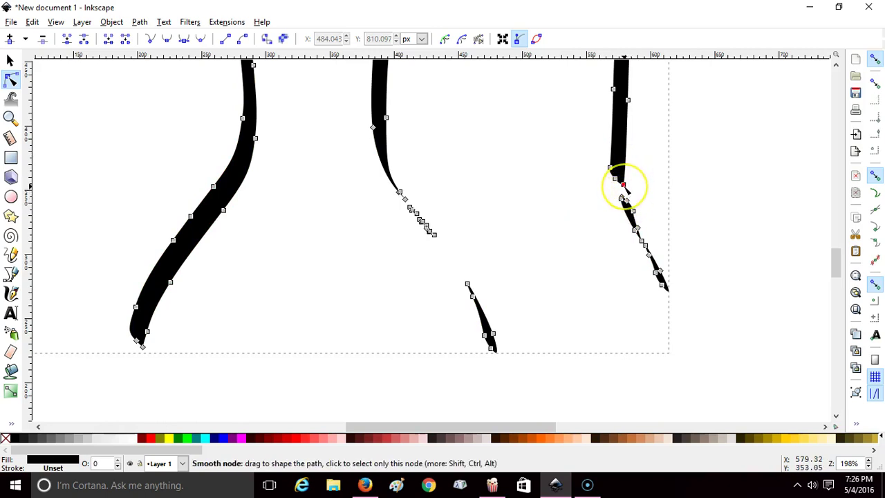
{"action": "left_click_drag", "start_coordinate": [623, 186], "coordinate": [627, 211]}
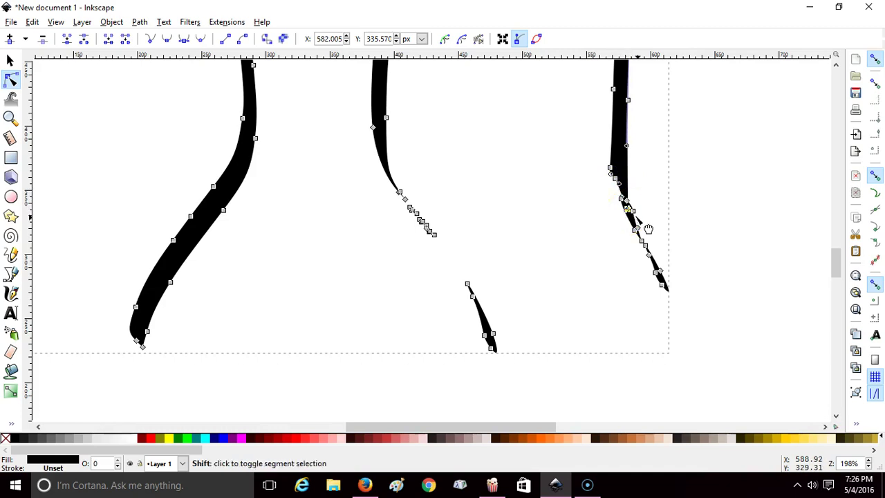
{"action": "left_click", "coordinate": [610, 169], "text": "shift"}
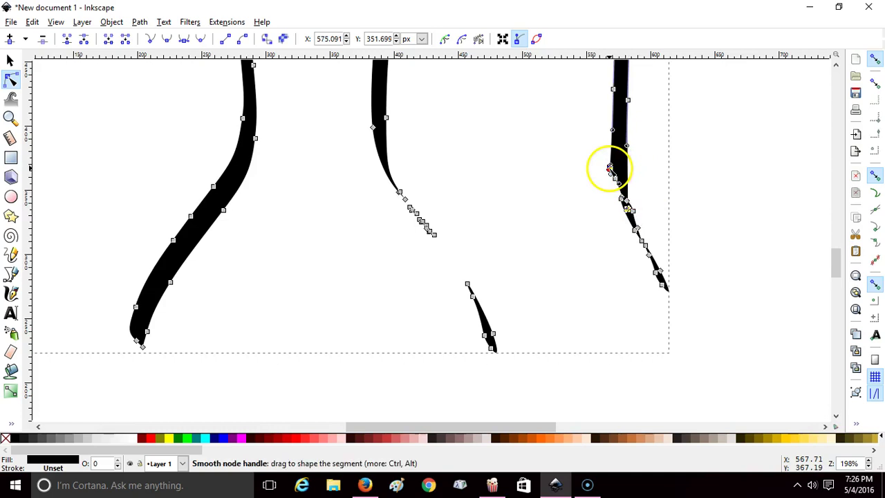
{"action": "left_click", "coordinate": [141, 21]}
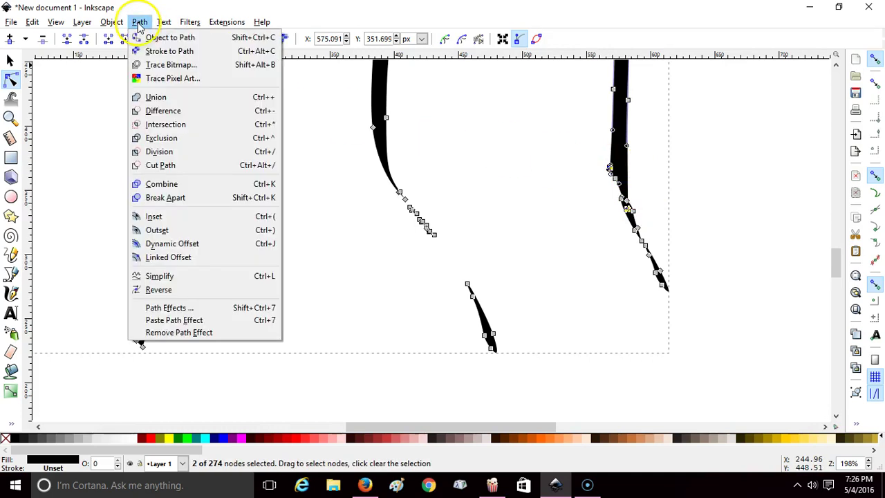
{"action": "left_click", "coordinate": [164, 103]}
- On the merged right stroke, nudge the bend nodes and shift the bend node right to smooth the edge
{"action": "left_click", "coordinate": [647, 191]}
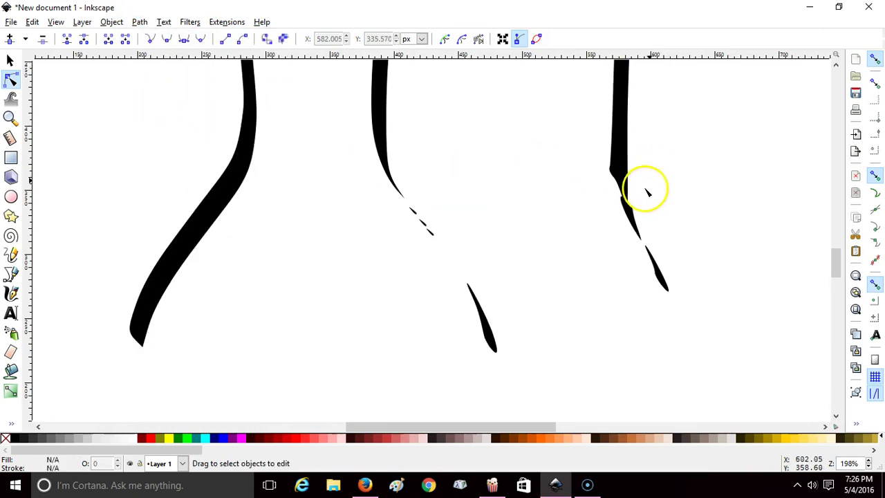
{"action": "left_click", "coordinate": [624, 197]}
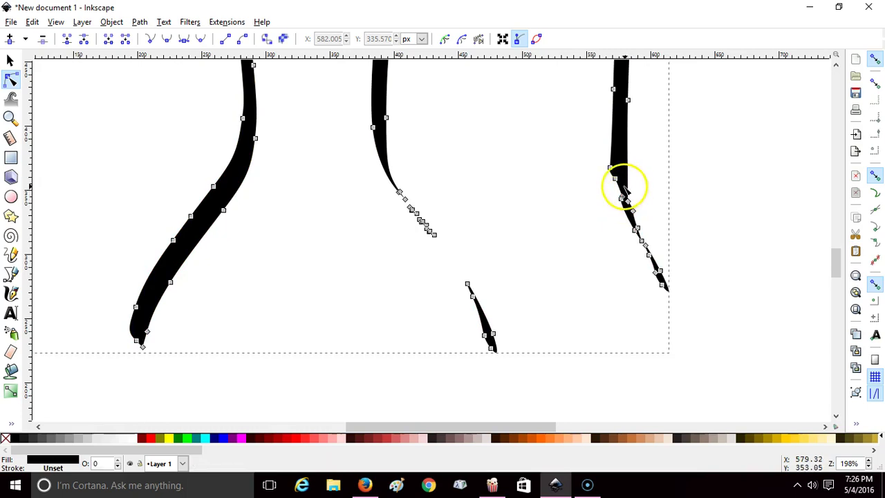
{"action": "left_click", "coordinate": [615, 210]}
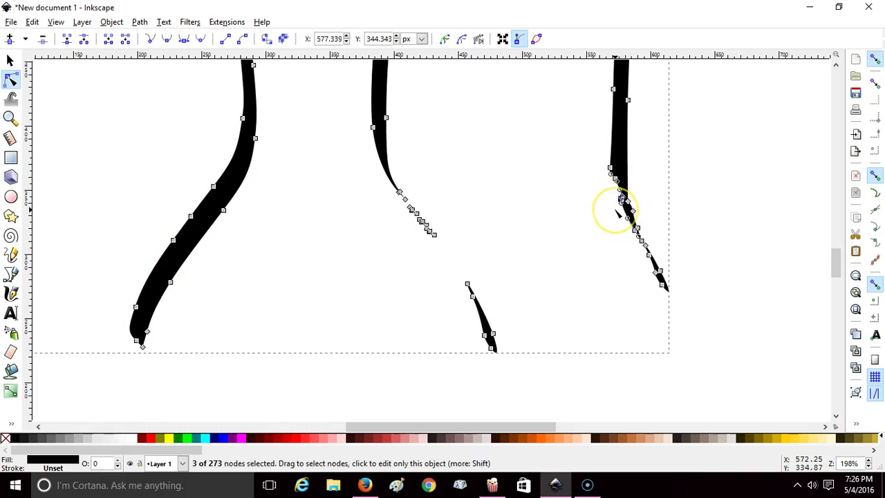
{"action": "left_click", "coordinate": [616, 211]}
{"action": "left_click", "coordinate": [646, 201]}
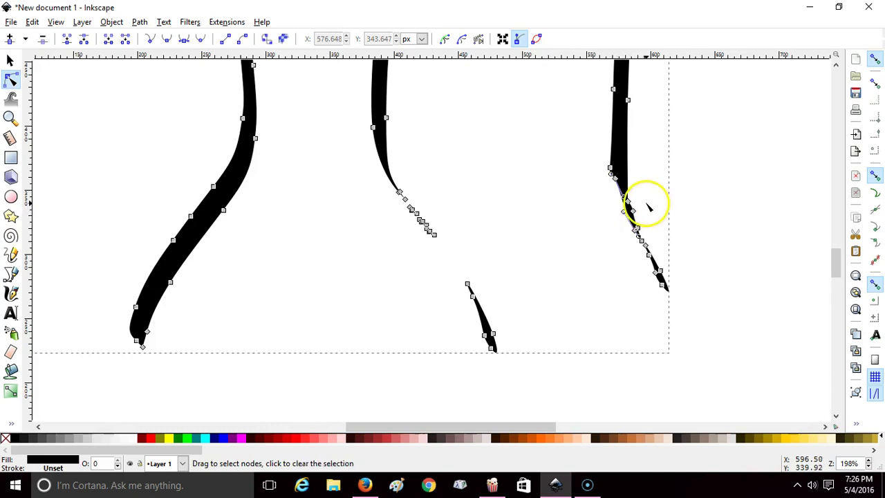
{"action": "left_click", "coordinate": [629, 205]}
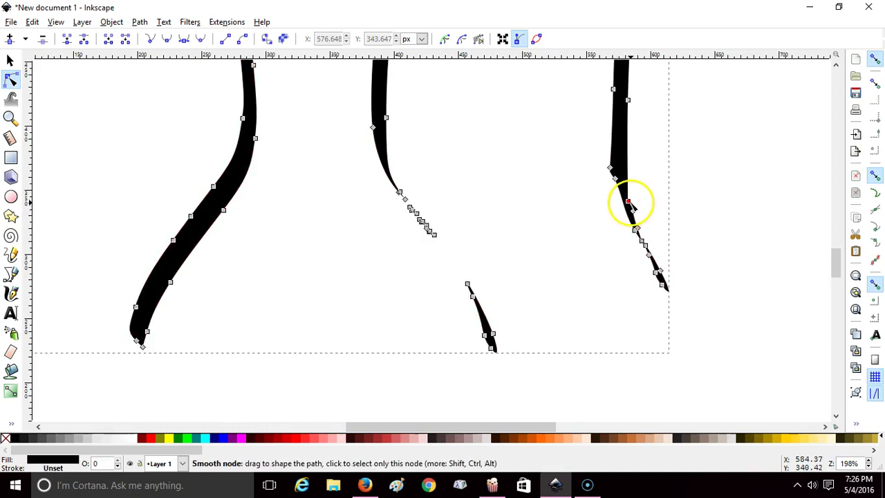
{"action": "left_click_drag", "start_coordinate": [628, 202], "coordinate": [632, 206]}
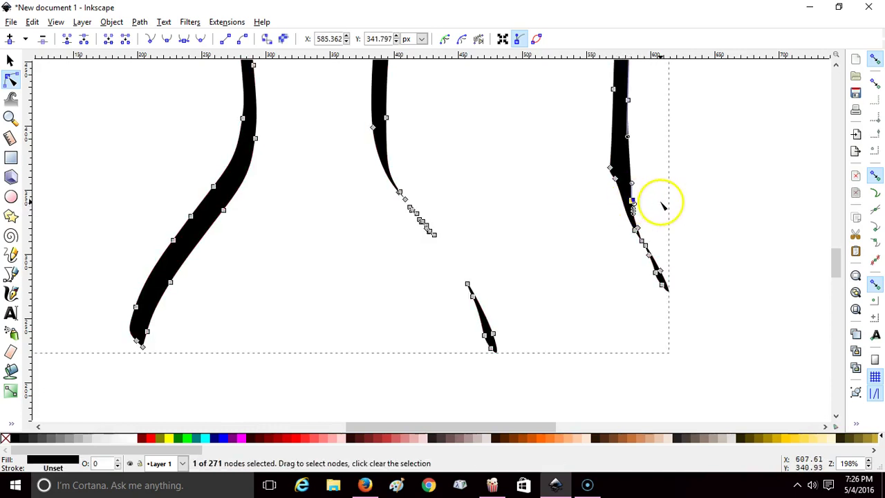
{"action": "left_click", "coordinate": [662, 205]}
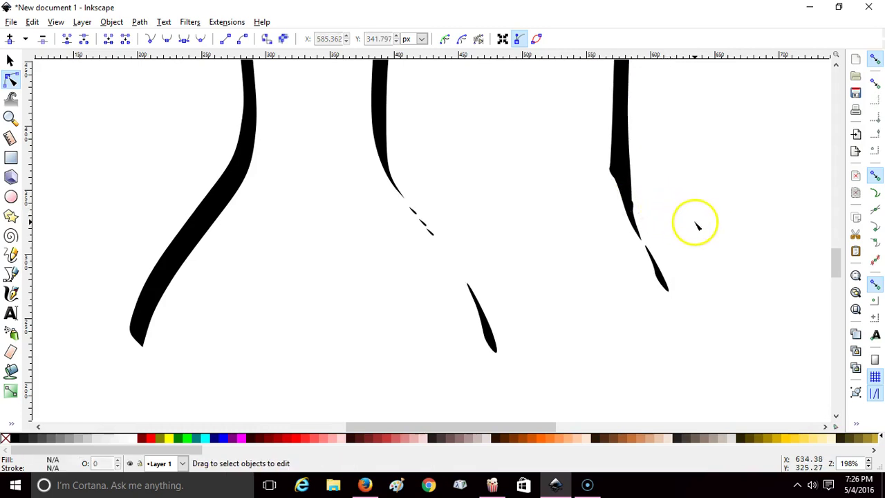
{"action": "scroll", "coordinate": [706, 226], "scroll_direction": "down", "scroll_amount": 5}
{"action": "scroll", "coordinate": [706, 226], "scroll_direction": "up", "scroll_amount": 10}
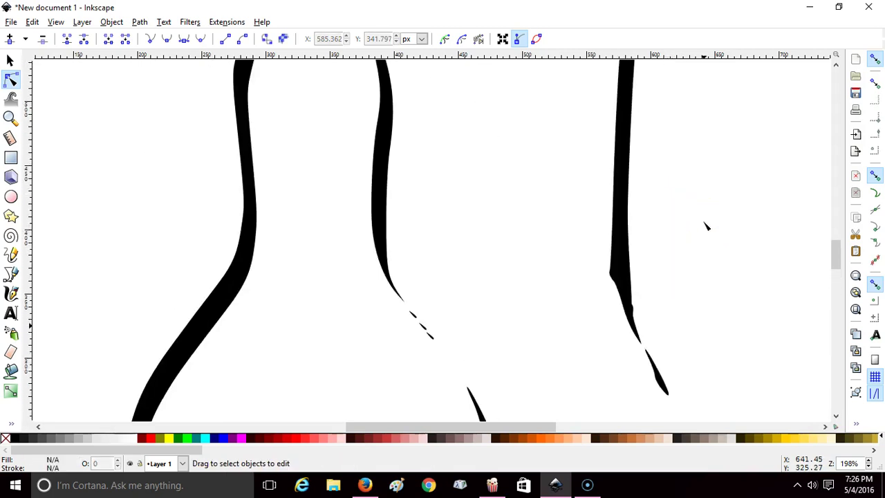
{"action": "scroll", "coordinate": [706, 226], "scroll_direction": "up", "scroll_amount": 6}
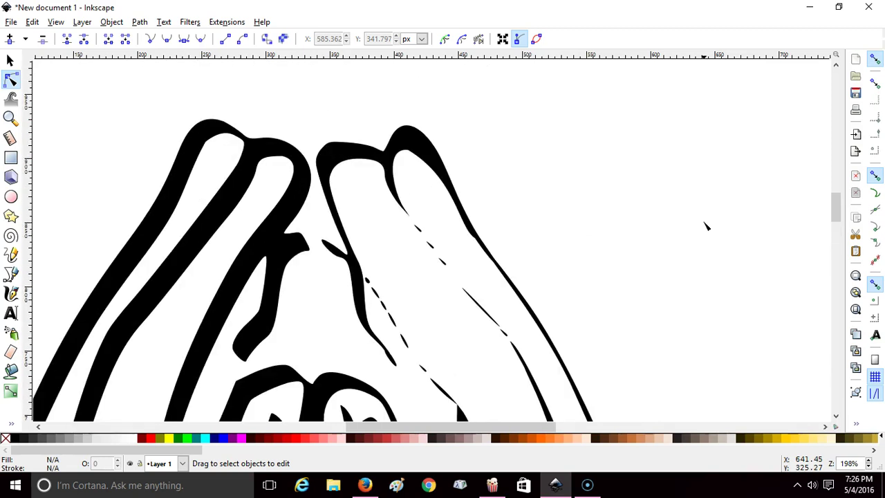
{"action": "left_click_drag", "start_coordinate": [549, 426], "coordinate": [497, 426]}
{"action": "scroll", "coordinate": [766, 223], "scroll_direction": "down", "scroll_amount": 4}
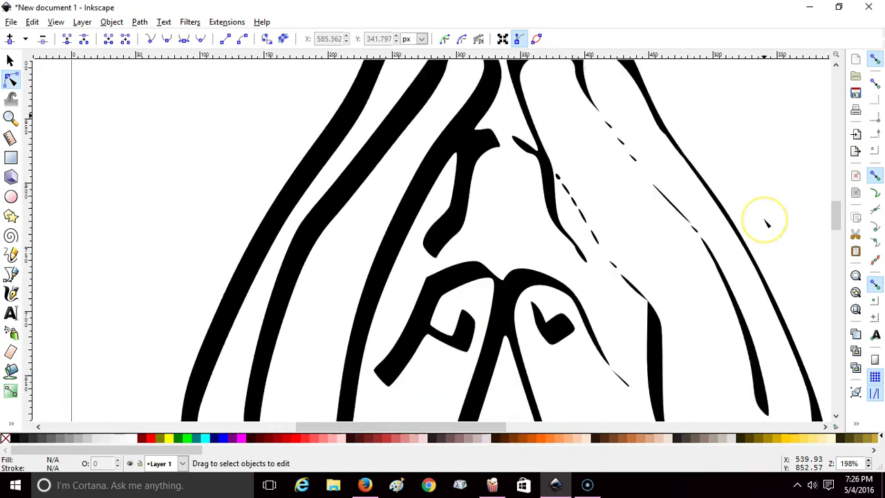
{"action": "scroll", "coordinate": [766, 222], "scroll_direction": "down", "scroll_amount": 3}
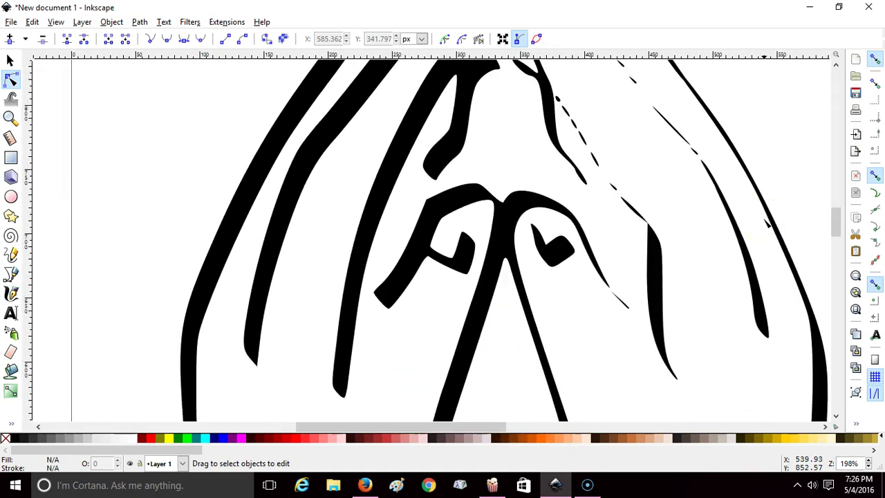
{"action": "key", "text": "plus"}
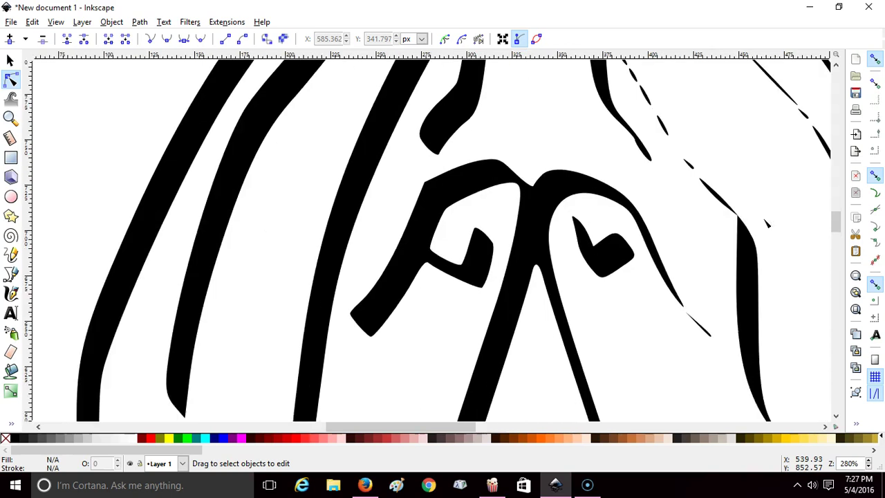
{"action": "key", "text": "minus"}
{"action": "key", "text": "minus"}
{"action": "key", "text": "minus"}
{"action": "key", "text": "minus"}
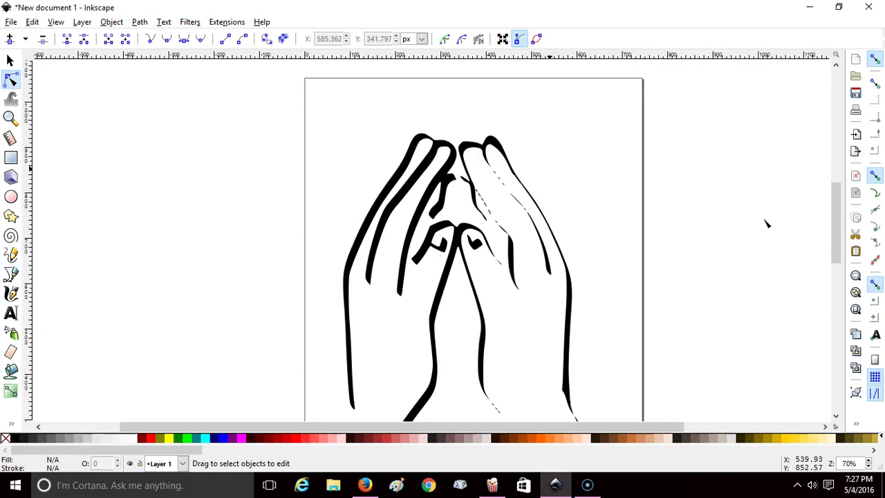